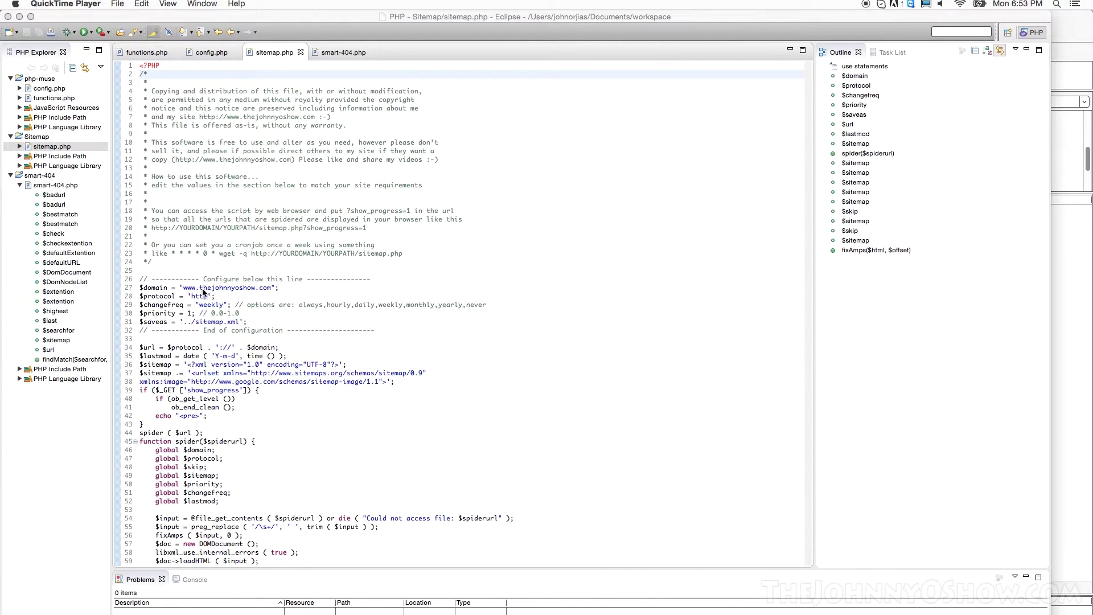
left_click(140, 66)
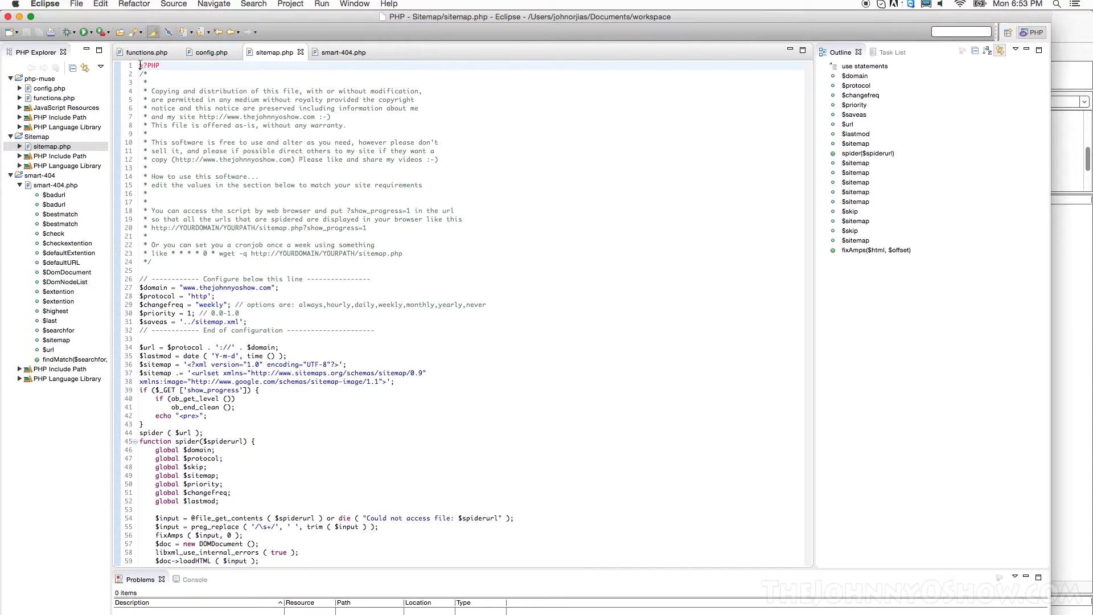
scroll(231, 165, "down", 2)
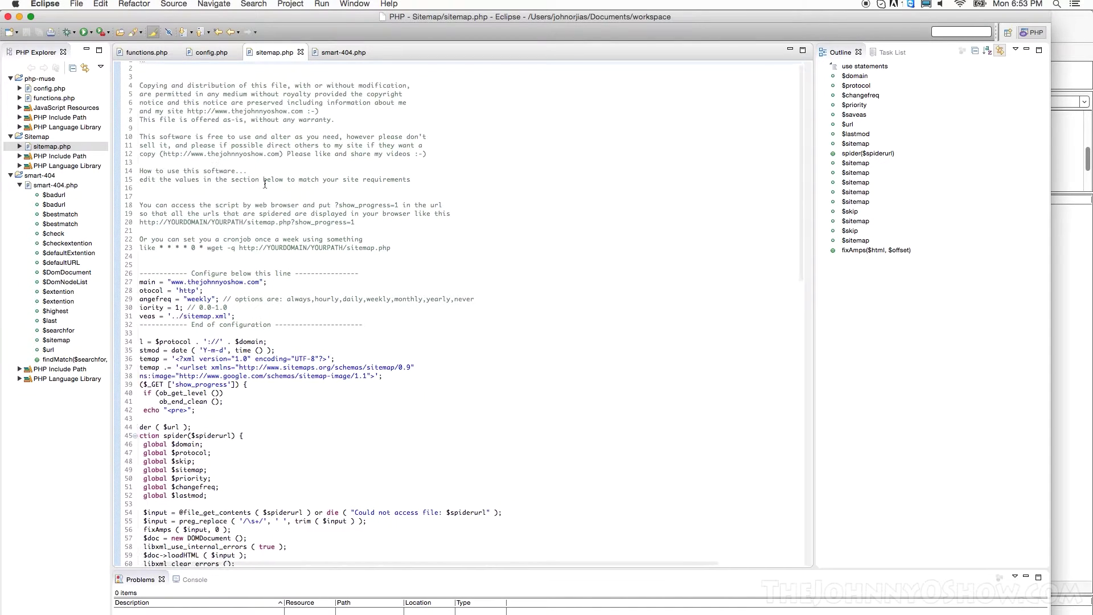
scroll(278, 168, "up", 2)
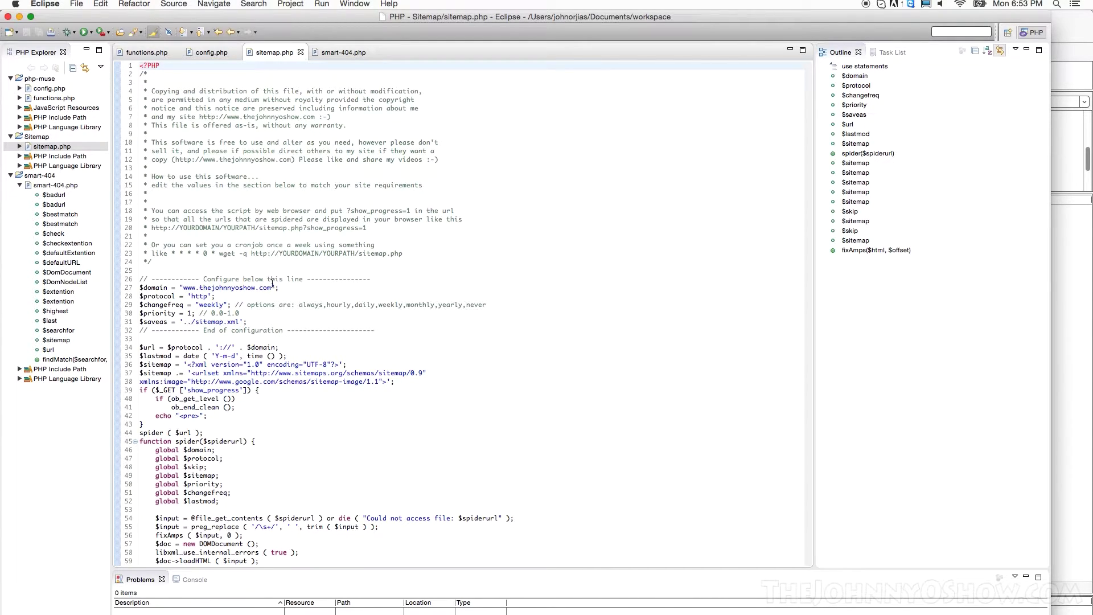
left_click_drag(272, 287, 184, 288)
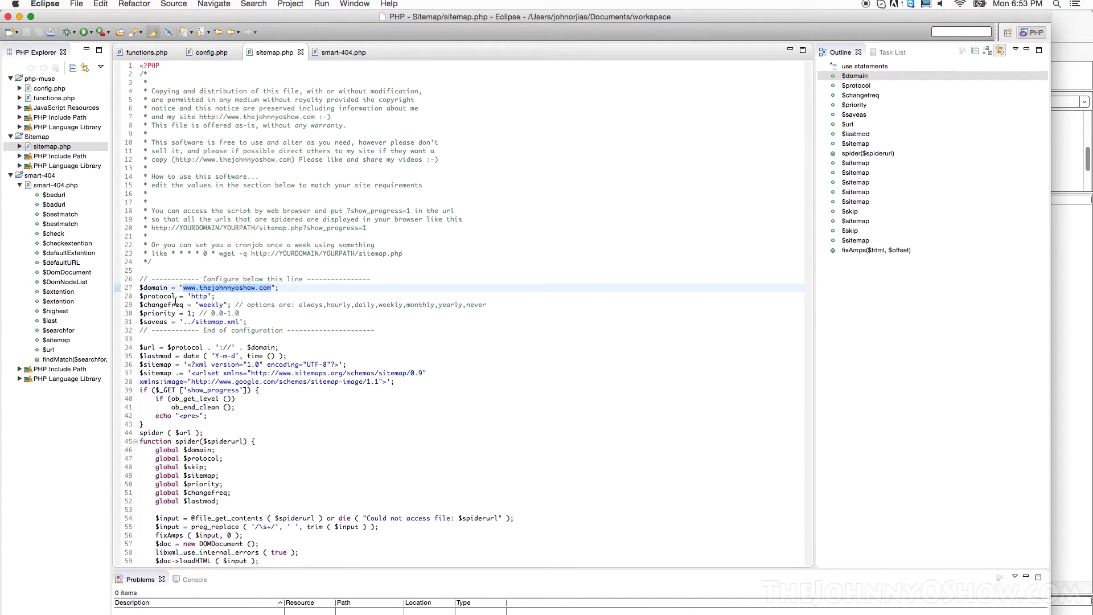
left_click(176, 296)
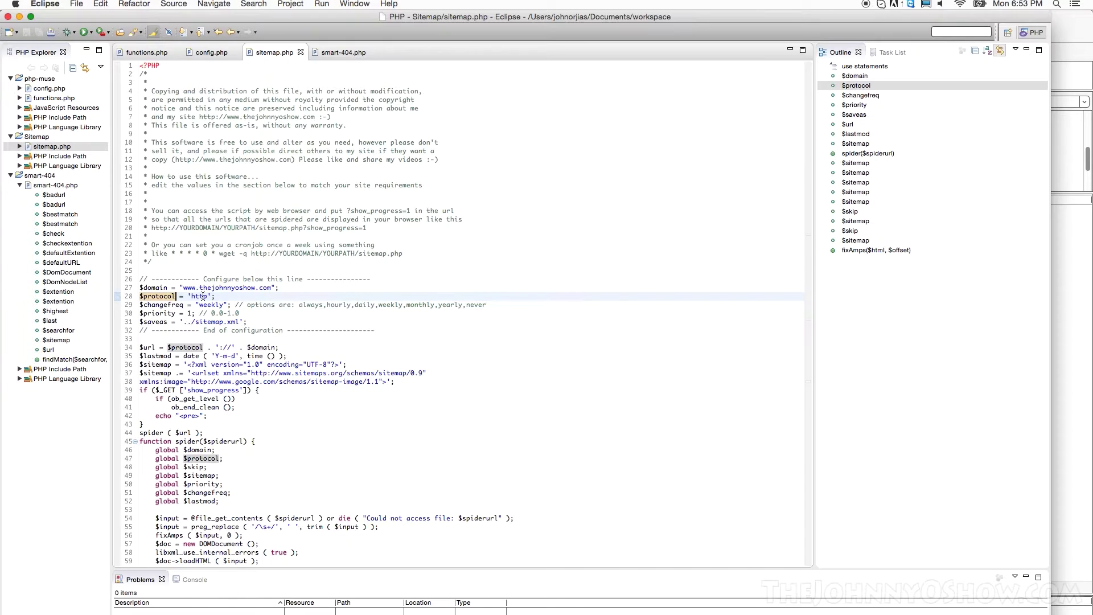
left_click(224, 296)
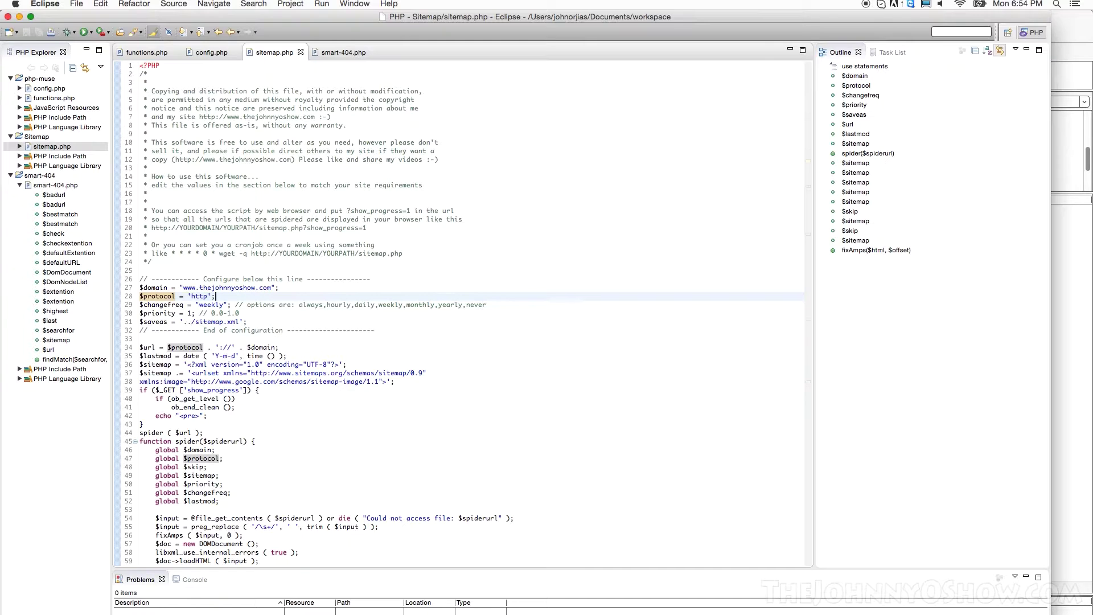
Step: Switch to FileZilla and browse the remote tree around public_html beside the local Sitemap folder
key("super+Tab")
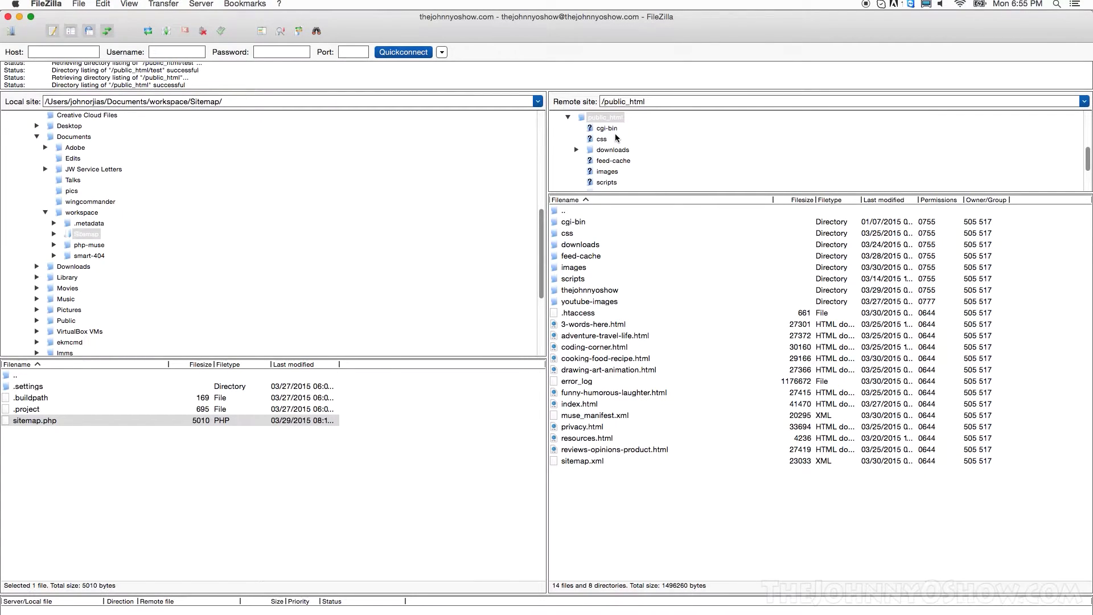
scroll(592, 122, "up", 3)
scroll(592, 121, "down", 3)
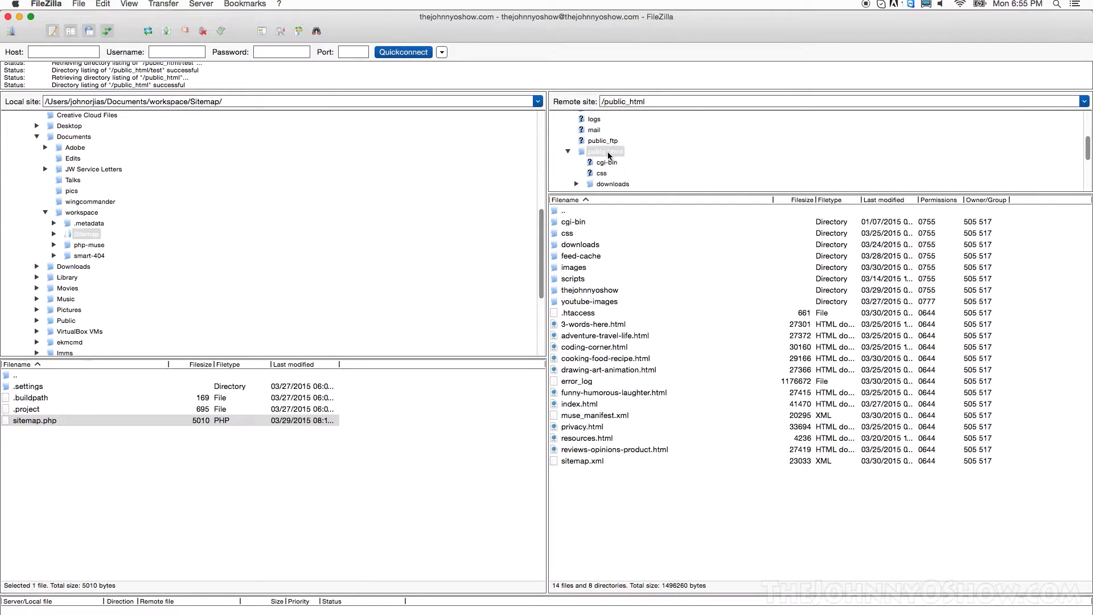
scroll(598, 152, "down", 3)
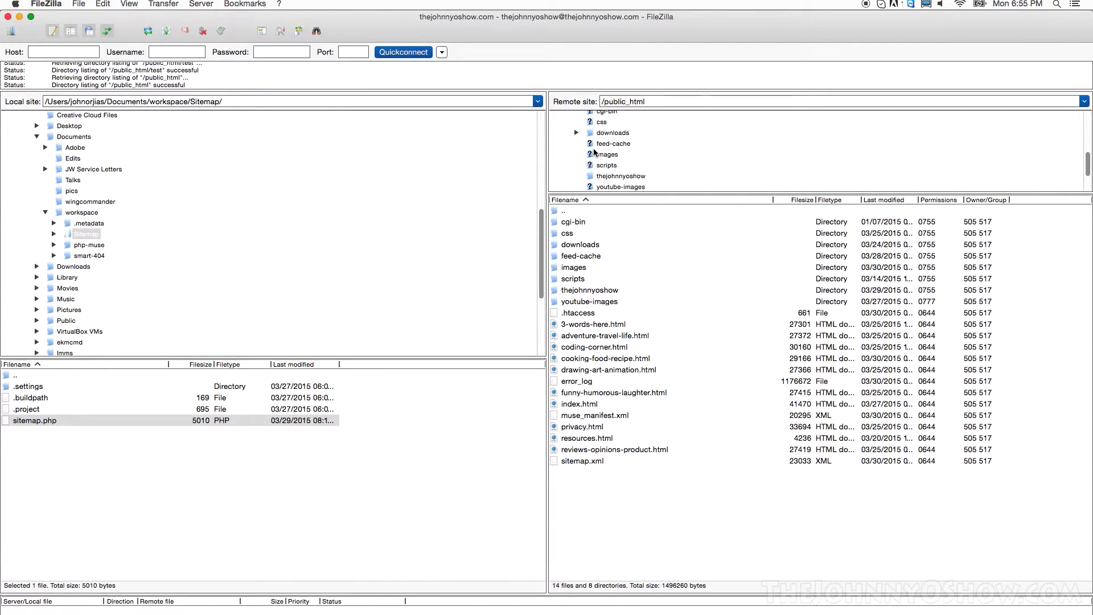
scroll(595, 151, "down", 2)
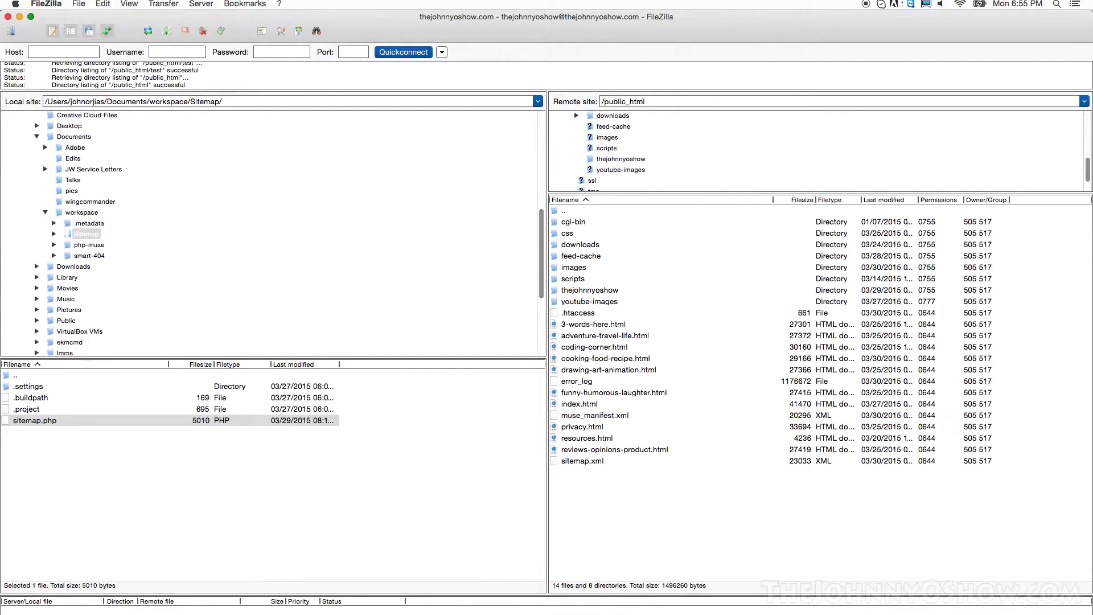
right_click(605, 500)
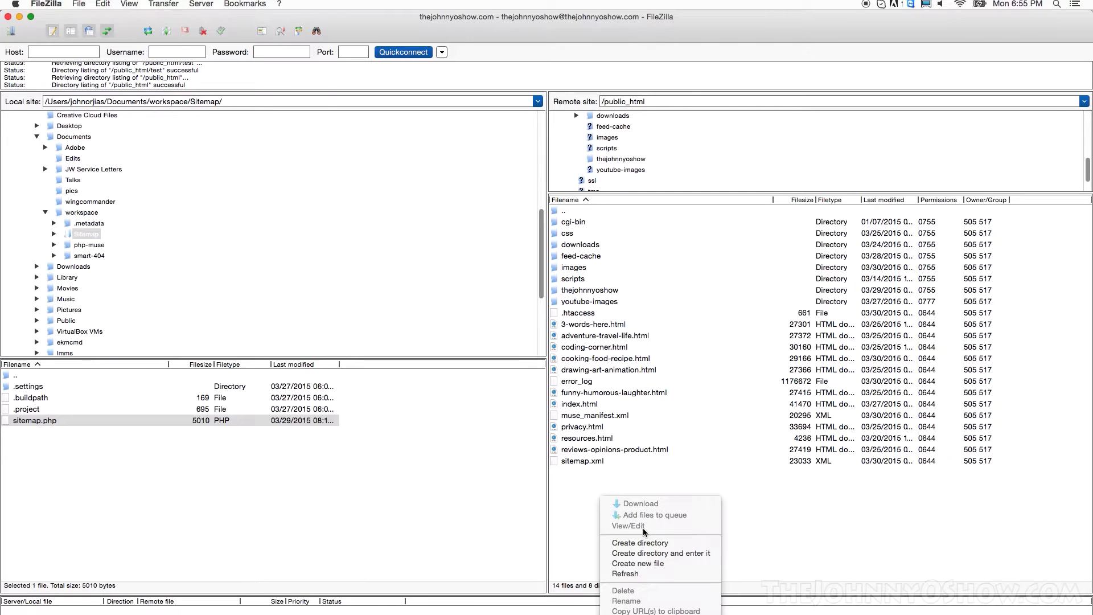
left_click(580, 512)
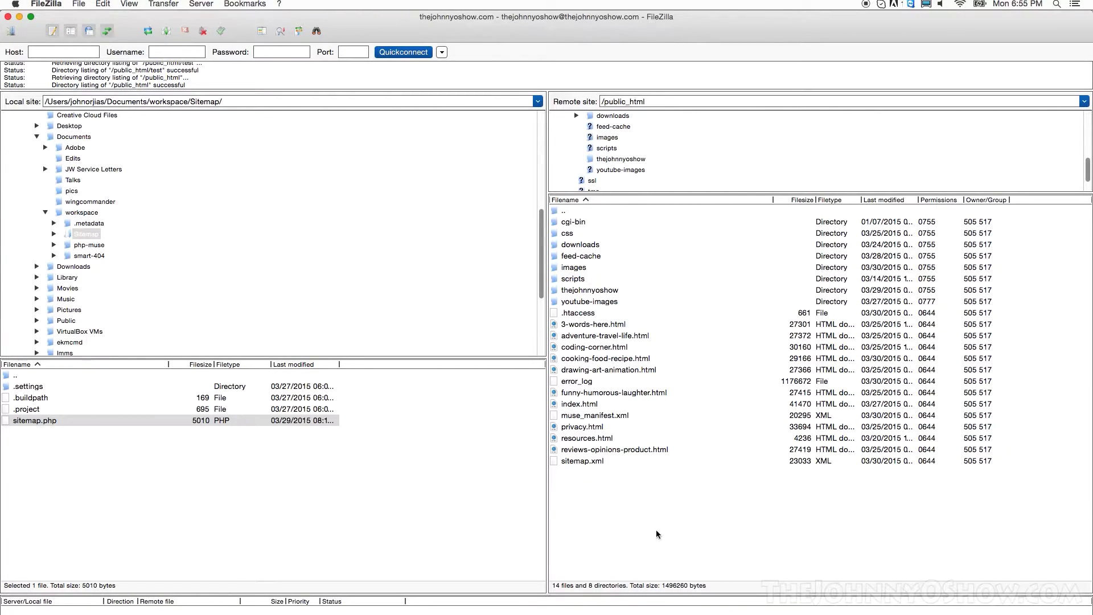
right_click(665, 505)
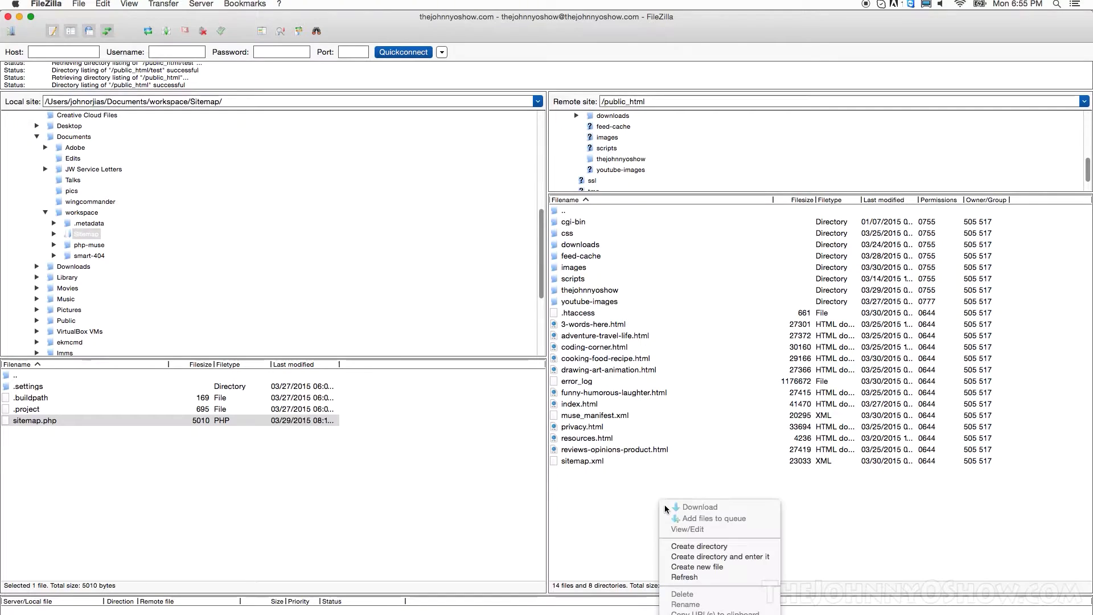
left_click(708, 549)
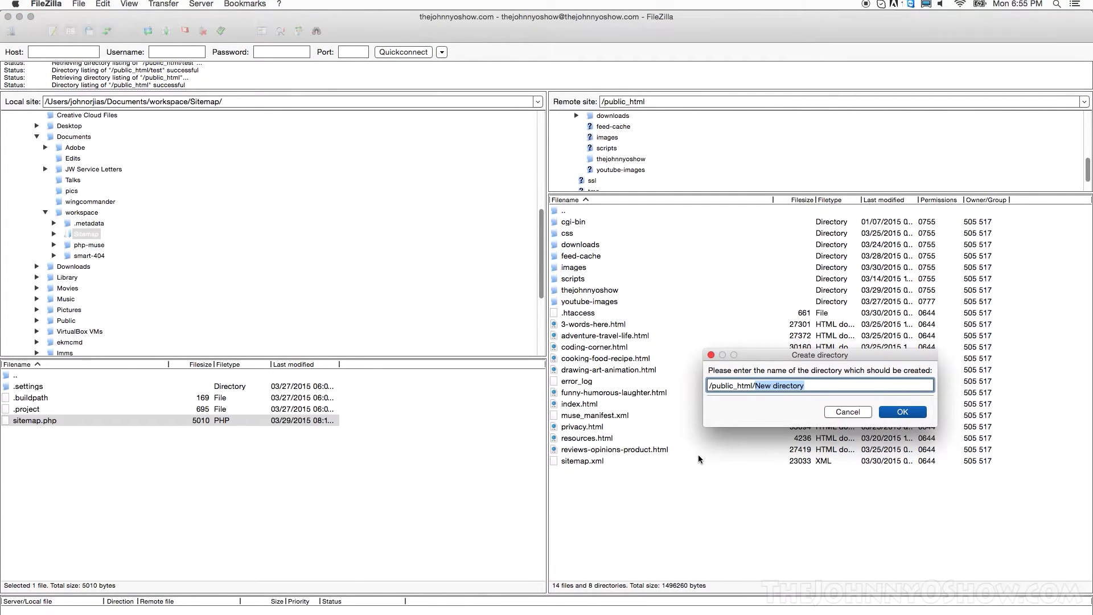
type("test")
key("Return")
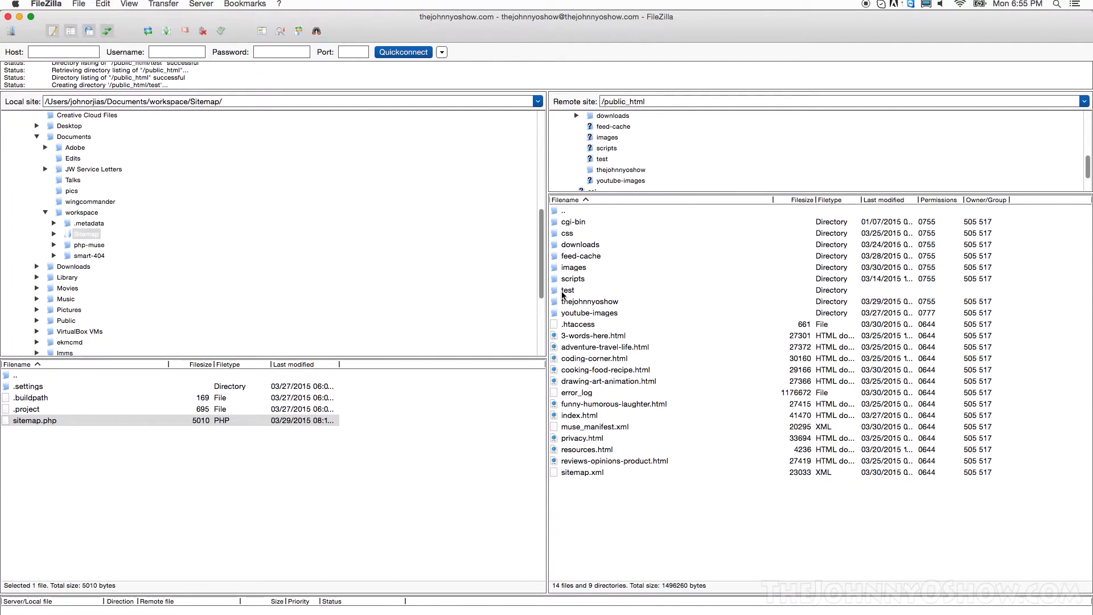
double_click(563, 291)
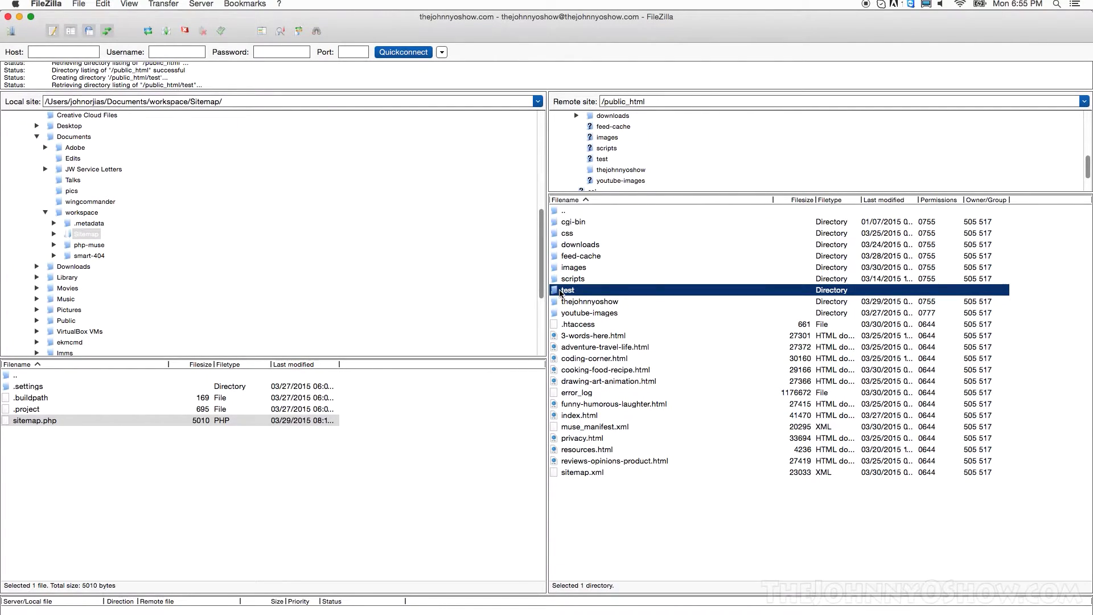
double_click(21, 421)
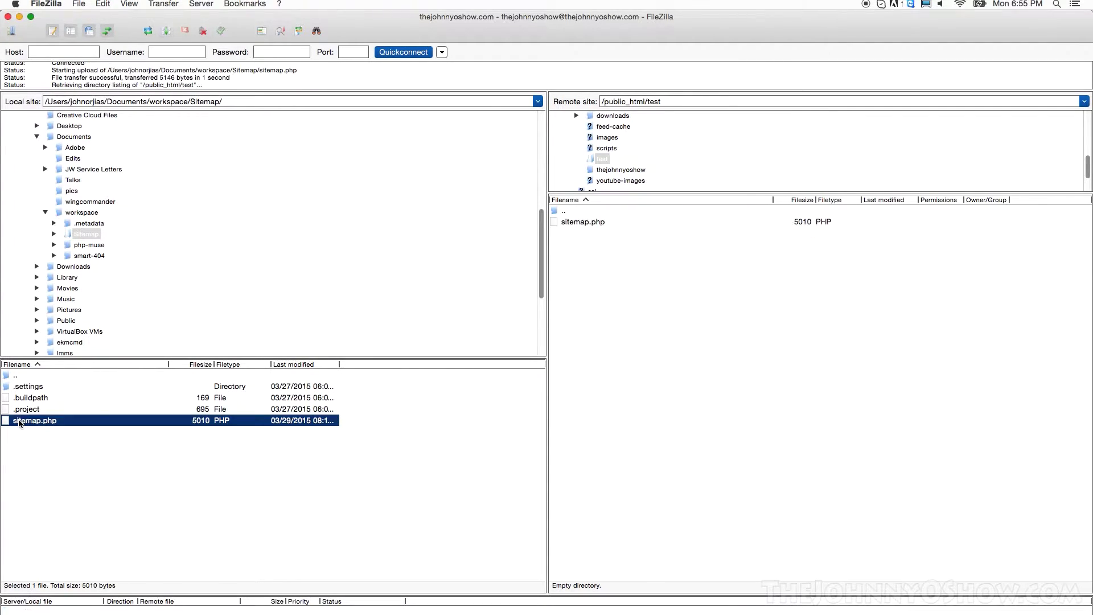
double_click(563, 213)
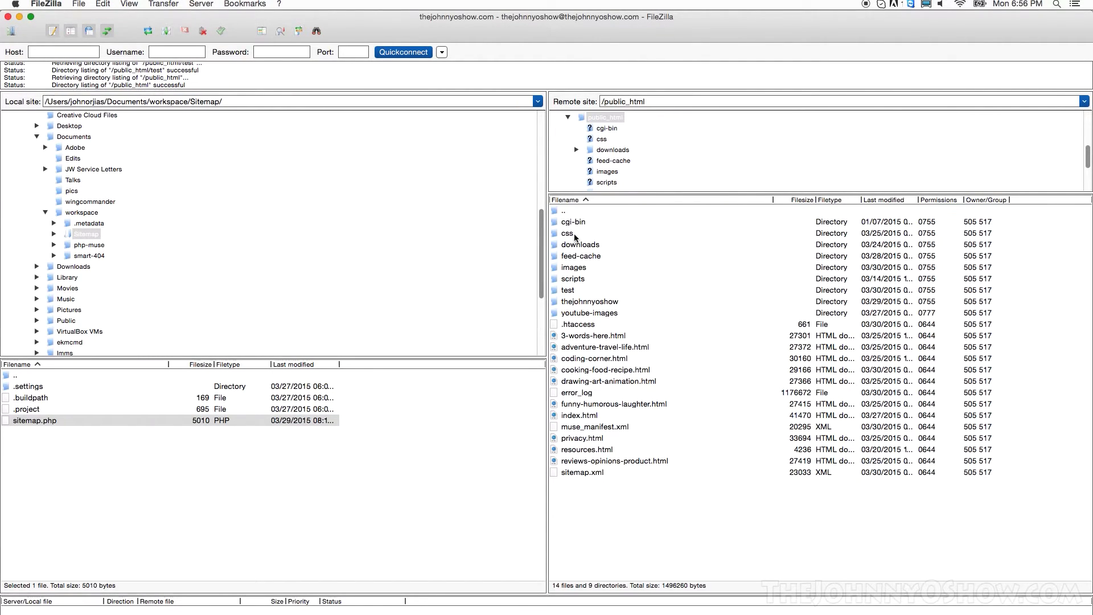
left_click(563, 291)
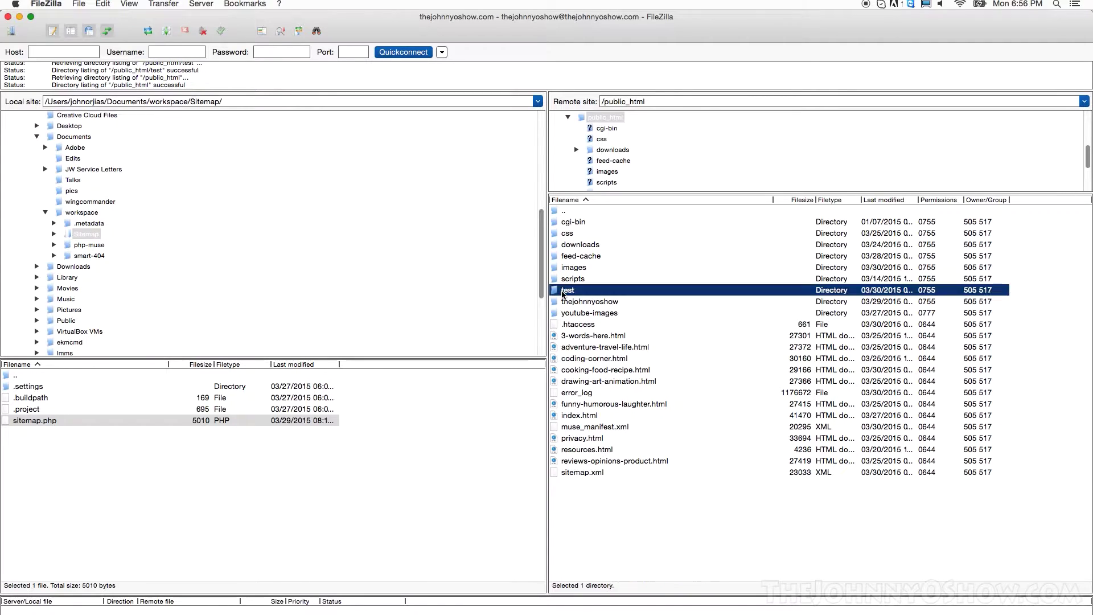
right_click(562, 293)
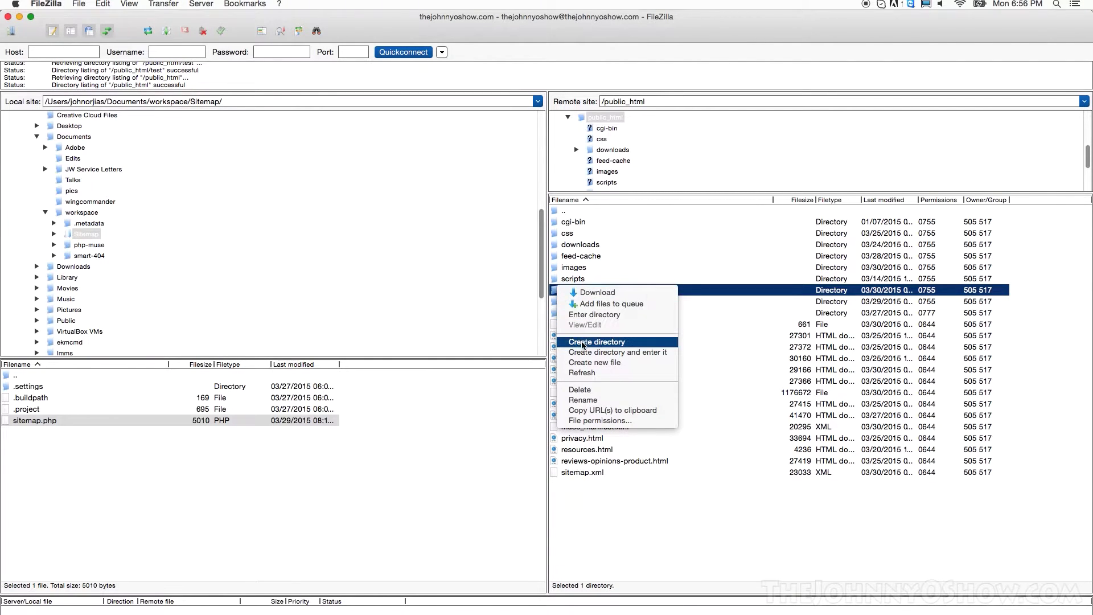
left_click(587, 390)
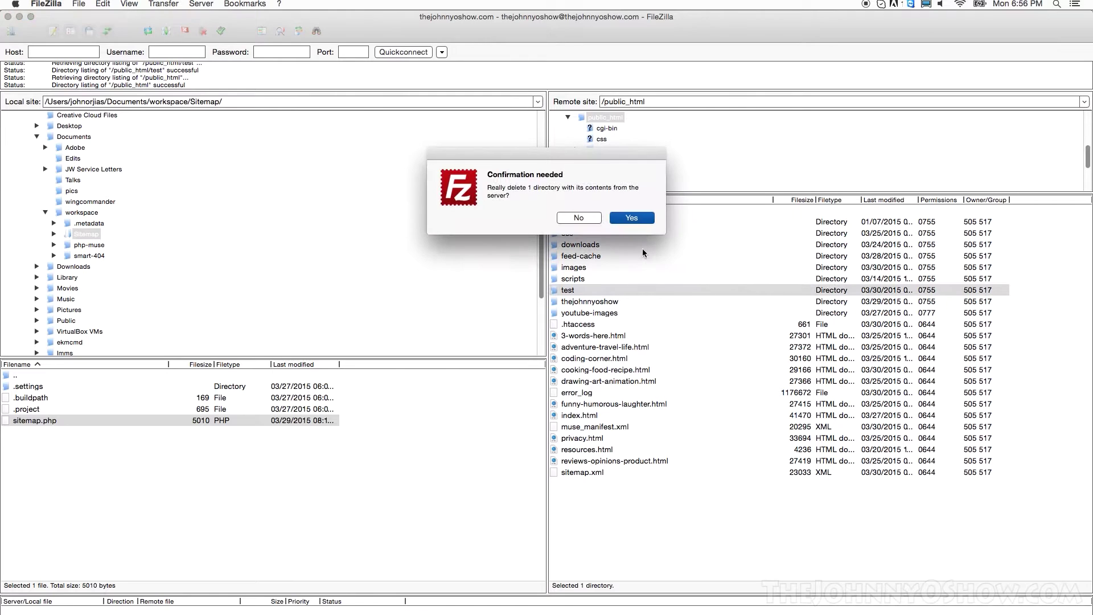
left_click(633, 220)
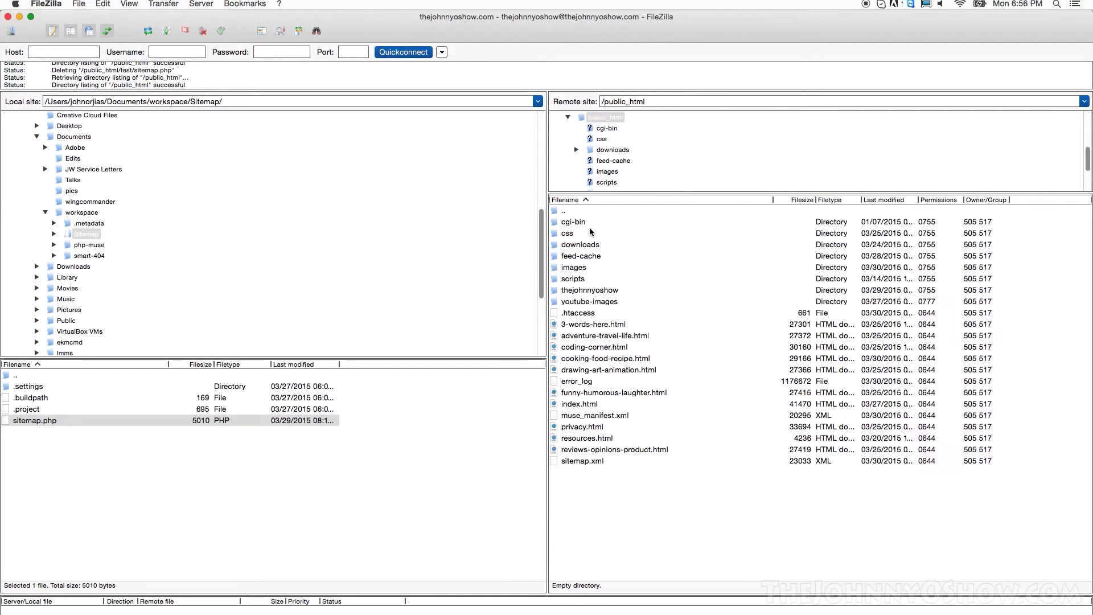
Step: Open the server's /public_html/thejohnnyoshow folder containing sitemap.php and config.php
double_click(581, 291)
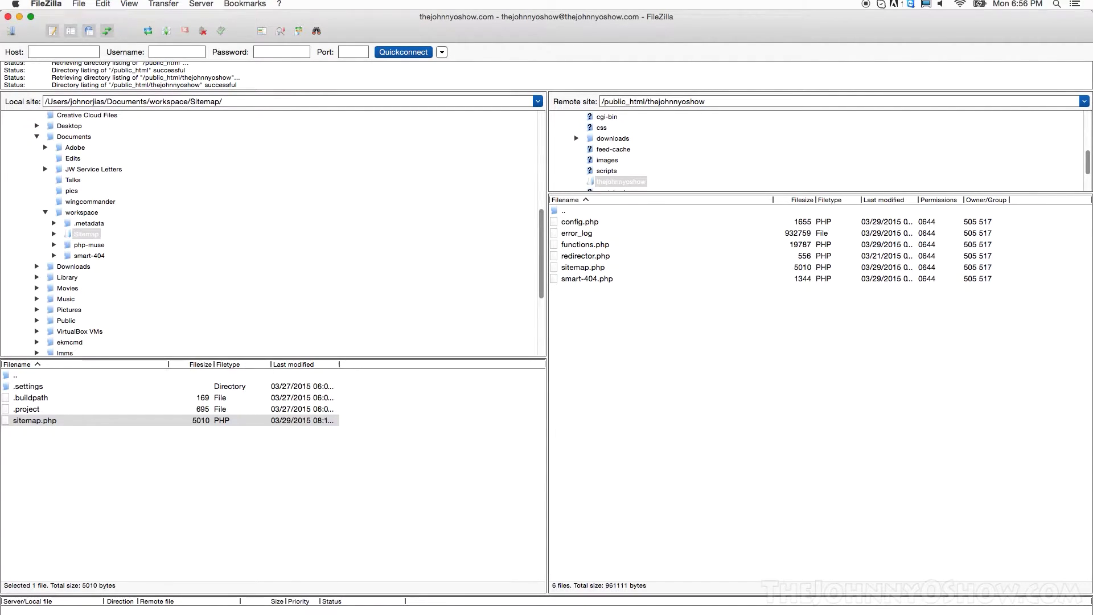
Step: In Safari, load the site's thejohnnyoshow/sitemap.php address instead of sitemap.xml
key("super+Tab")
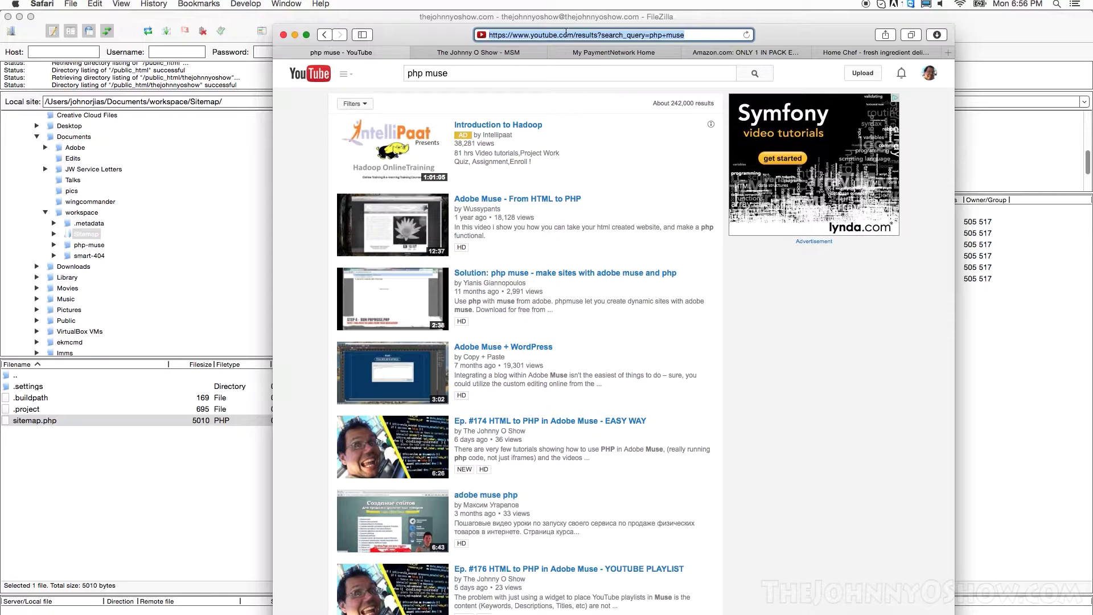
type("www.th")
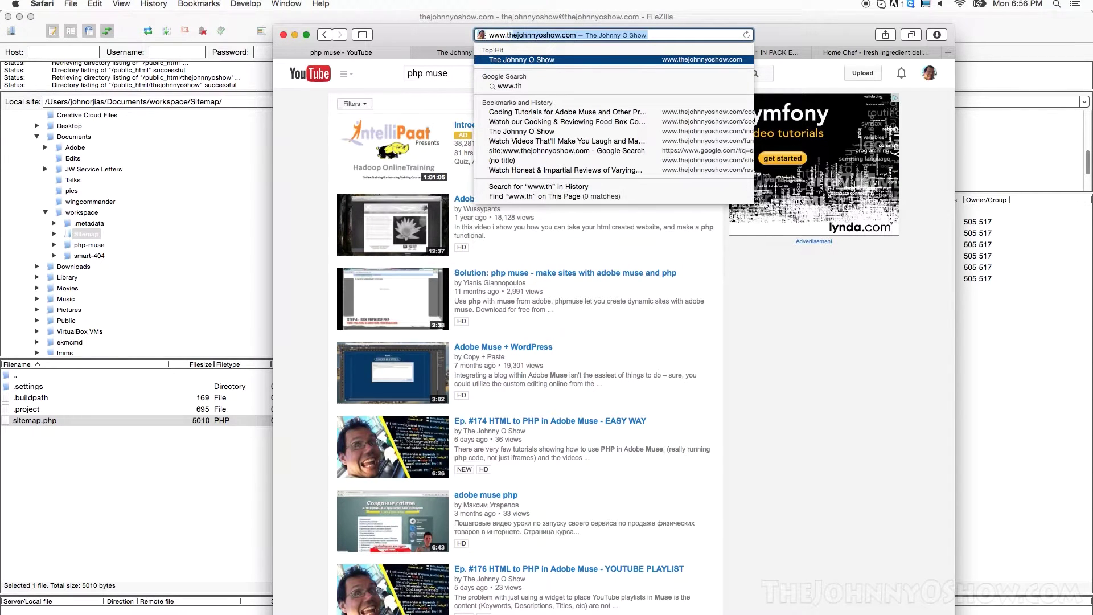
type("th")
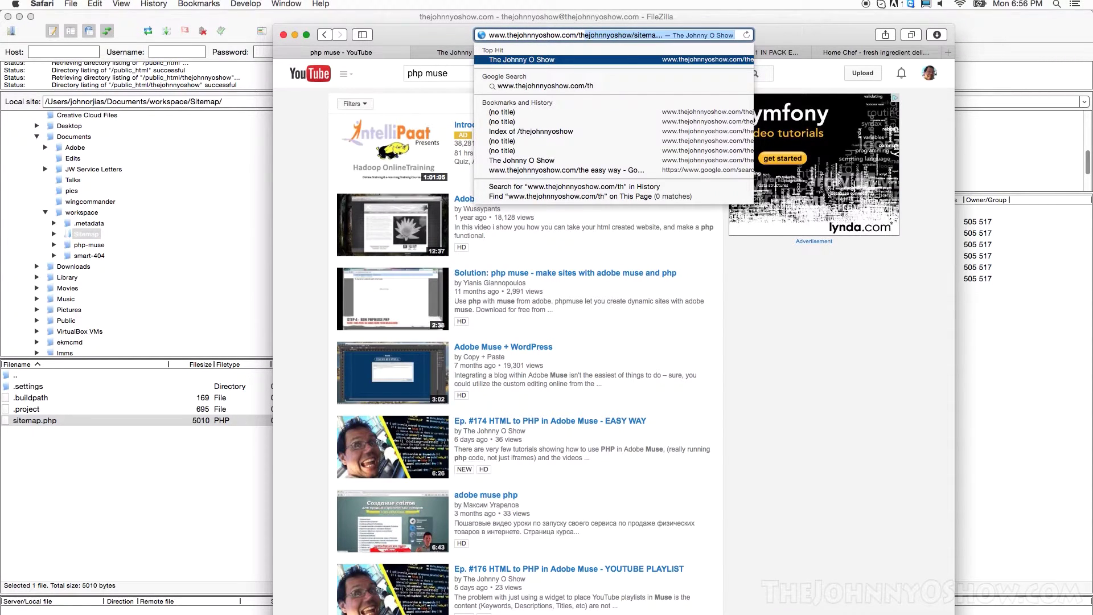
key("Right")
key("BackSpace")
key("BackSpace")
key("BackSpace")
key("BackSpace")
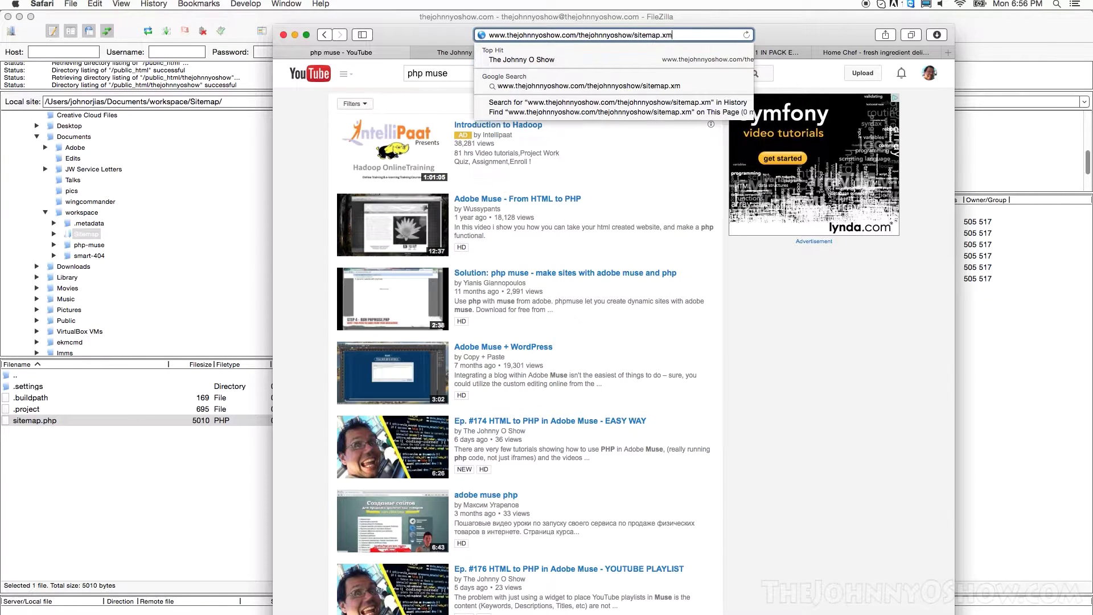
type(".php")
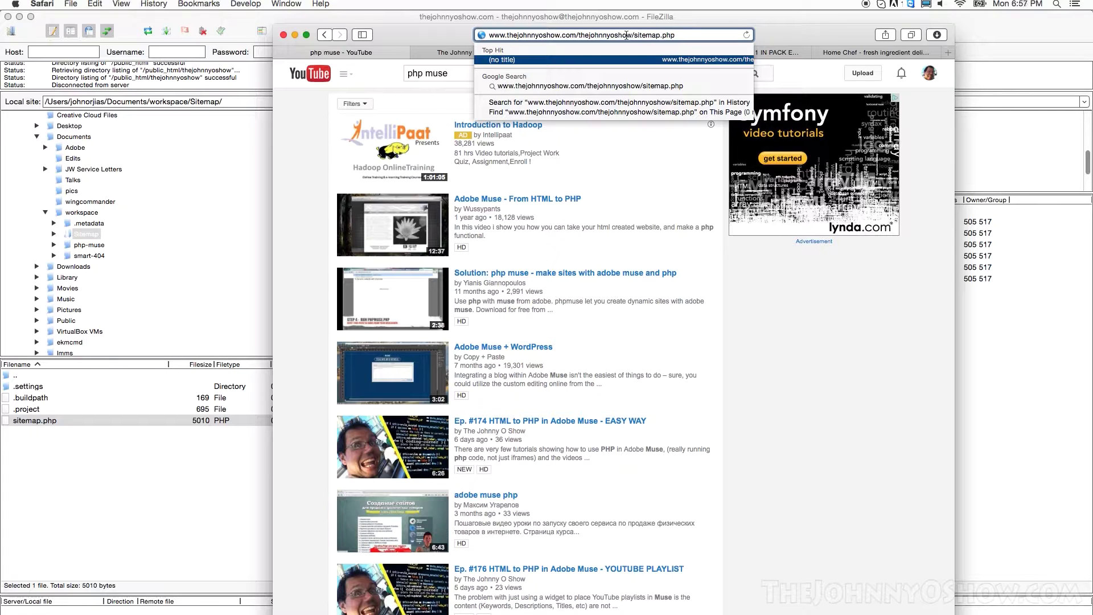
key("Return")
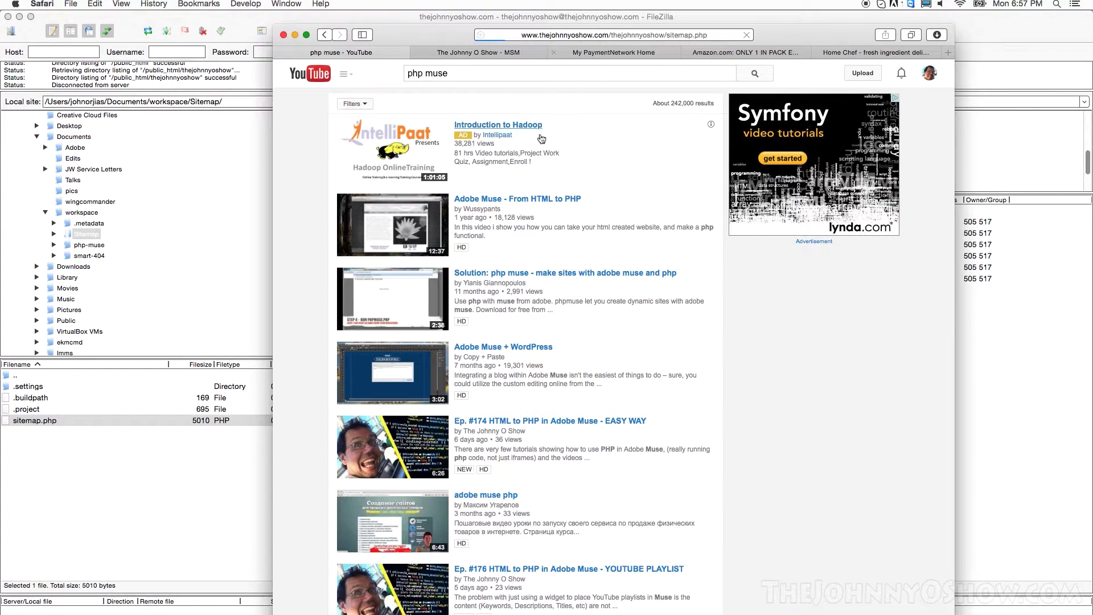
Step: Rerun the script with ?show_progress=1 appended to the sitemap.php address
left_click(709, 37)
left_click(697, 36)
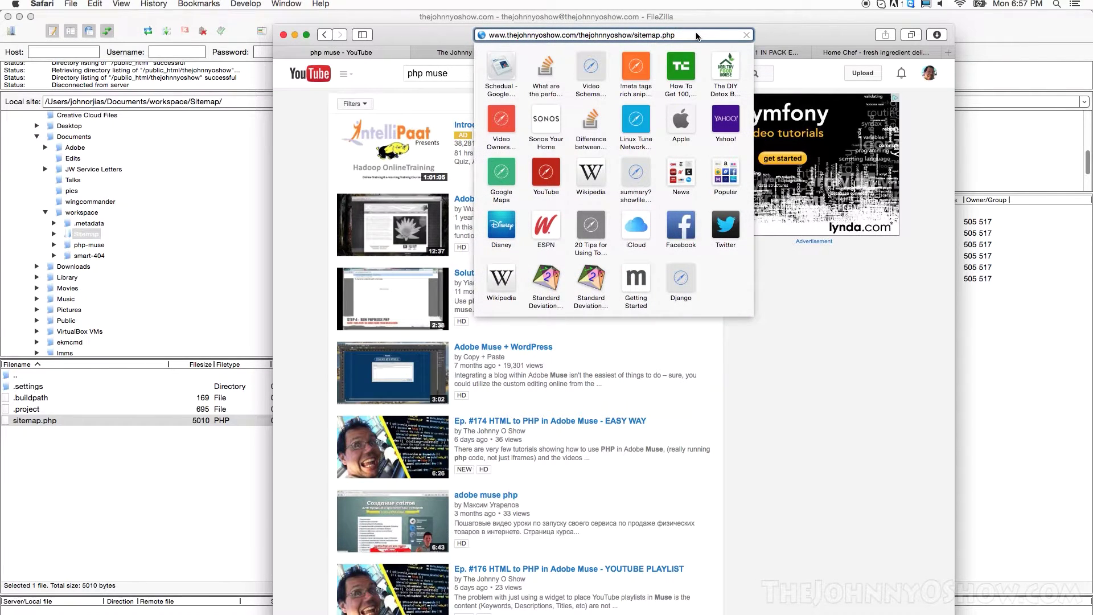
type("?")
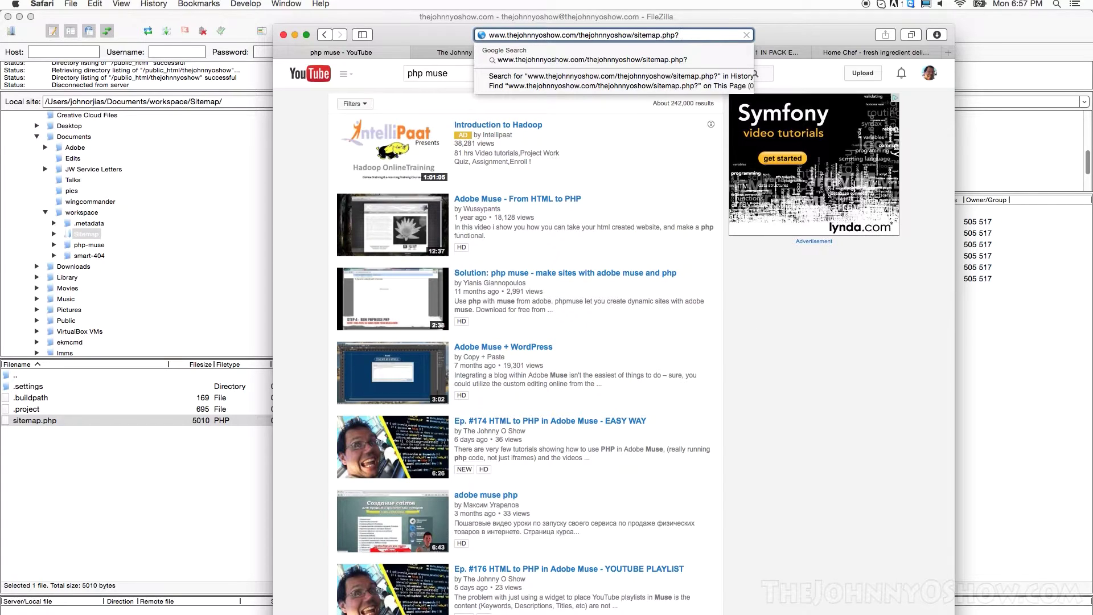
type("show_pro")
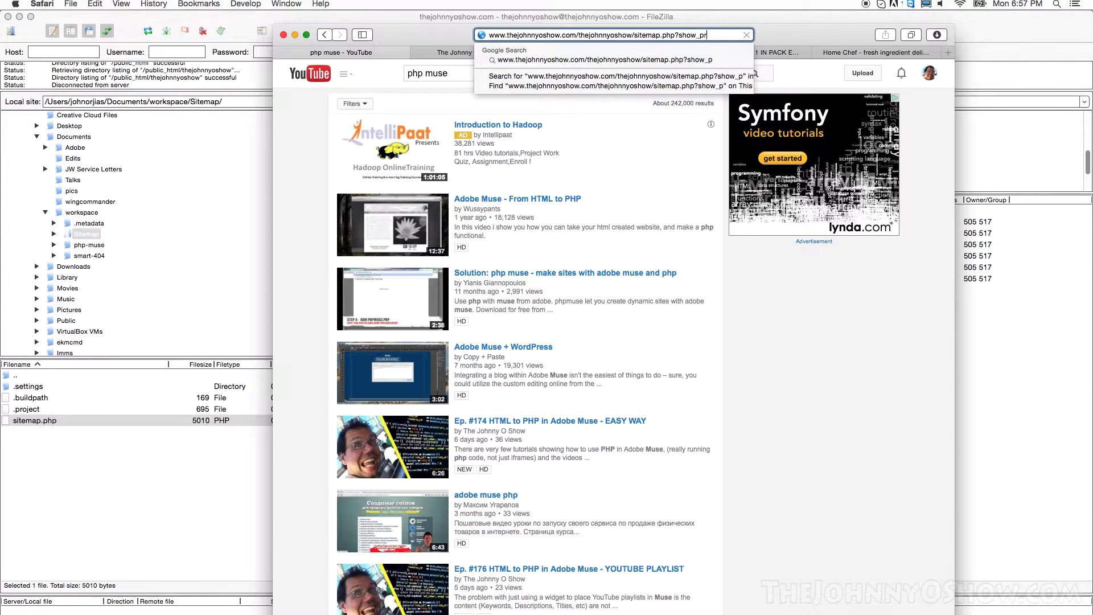
type("gress=1")
key("Return")
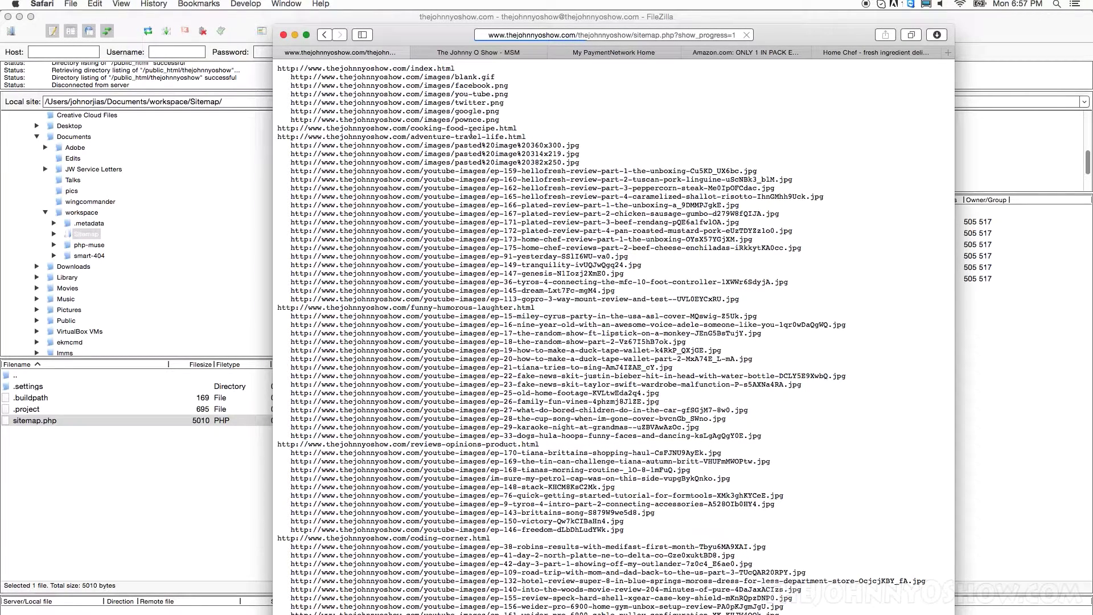
Step: Scroll through the crawl output as sitemap.php lists pages and their image URLs
scroll(483, 153, "down", 3)
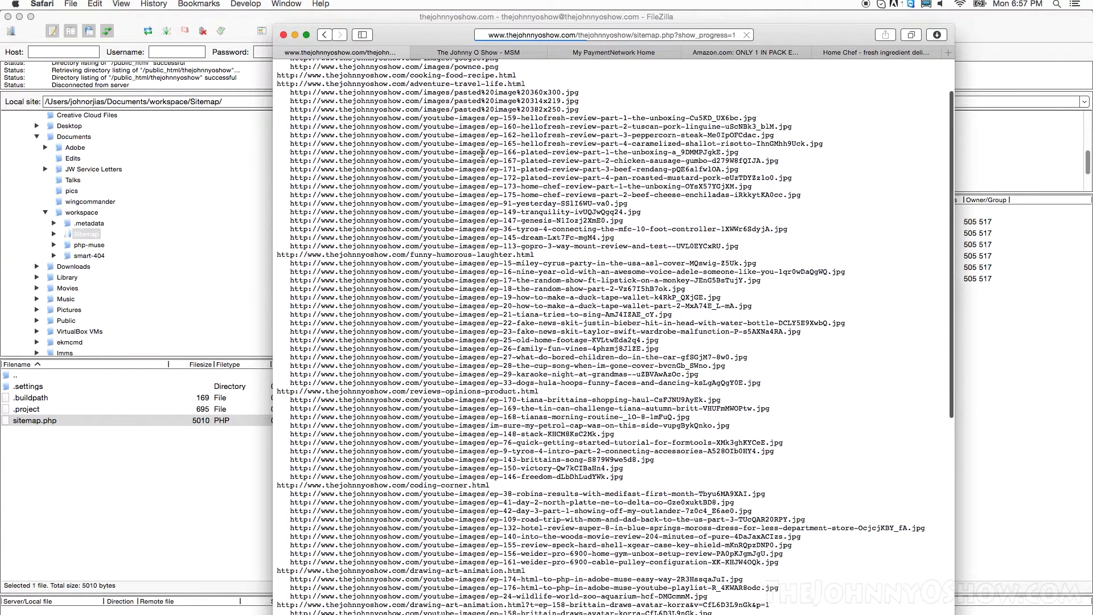
scroll(484, 171, "up", 3)
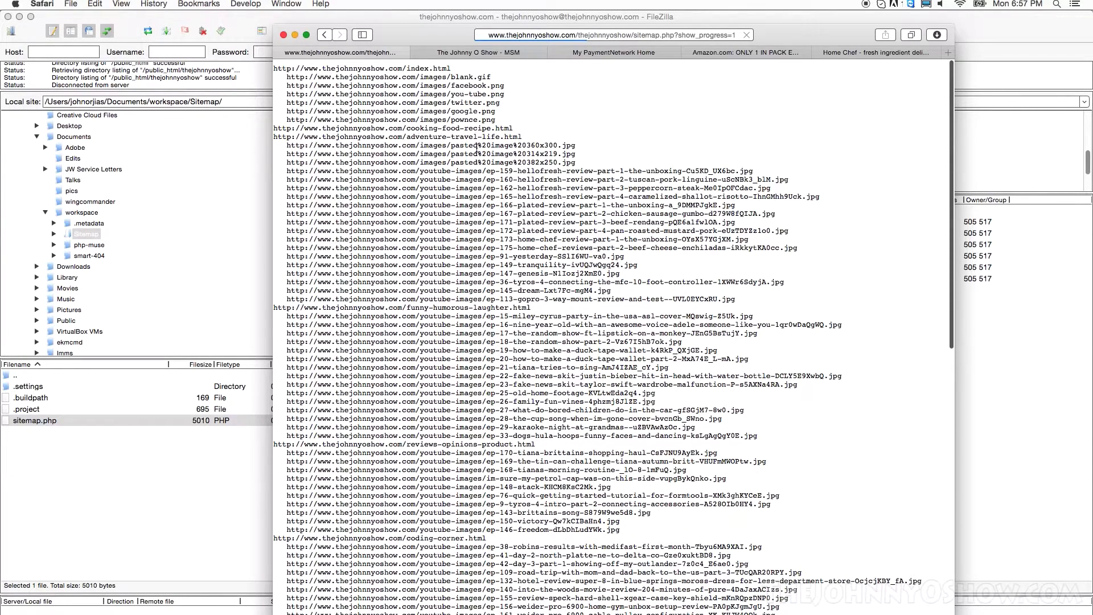
scroll(477, 155, "down", 10)
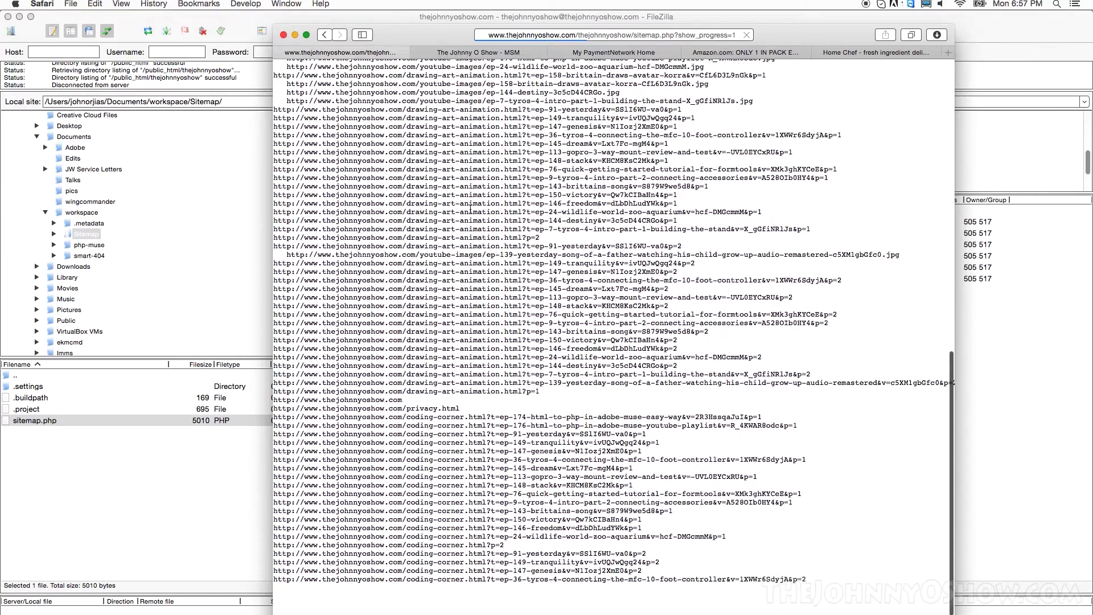
scroll(470, 210, "up", 8)
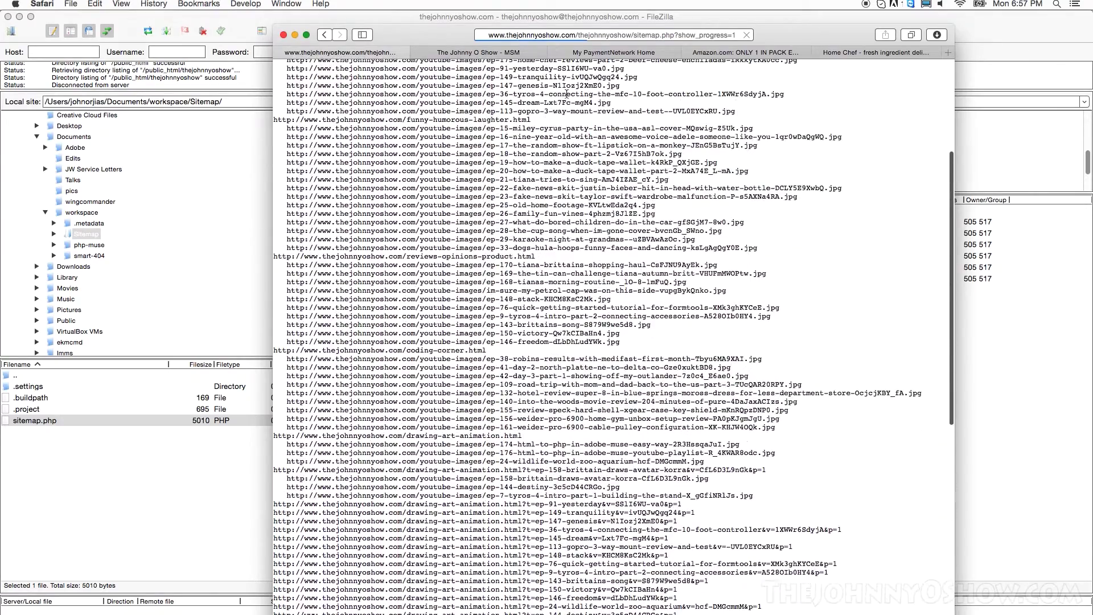
left_click(747, 35)
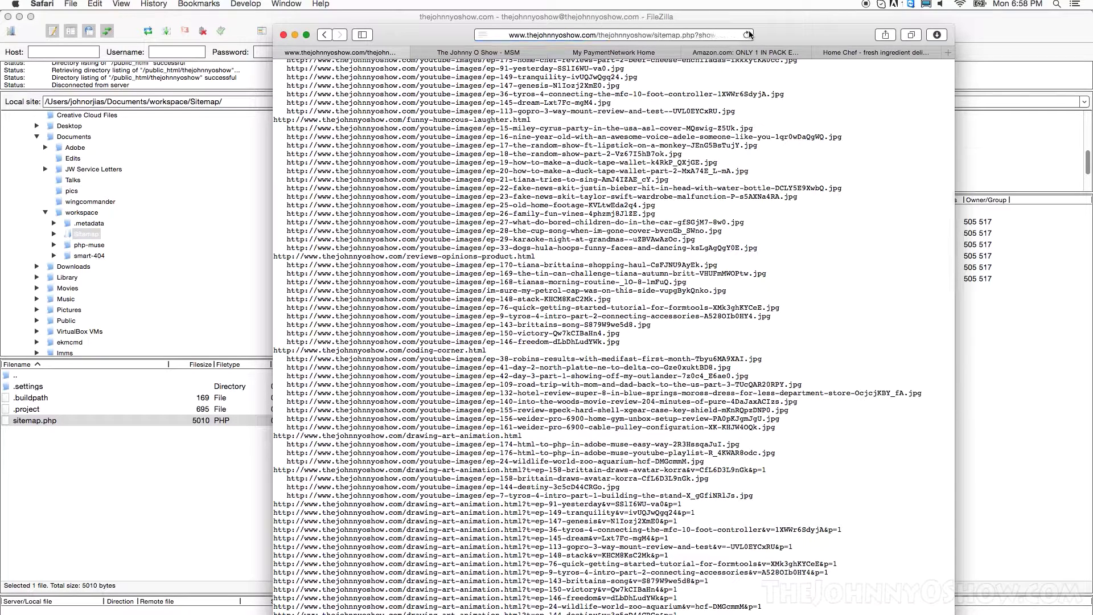
left_click(604, 35)
left_click(578, 35)
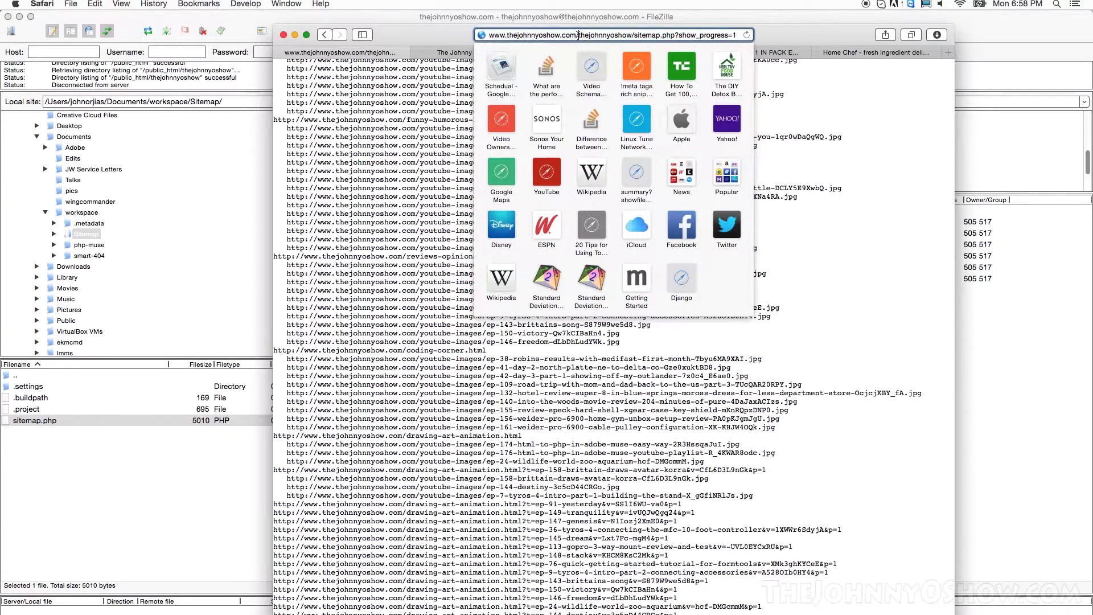
left_click_drag(578, 35, 956, 37)
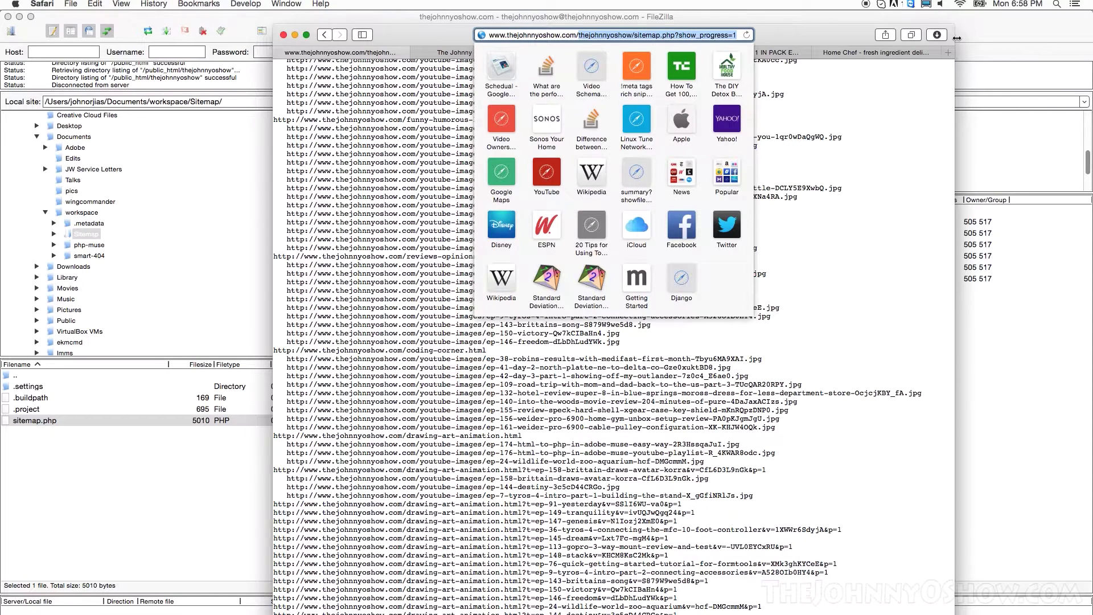
type("witemap")
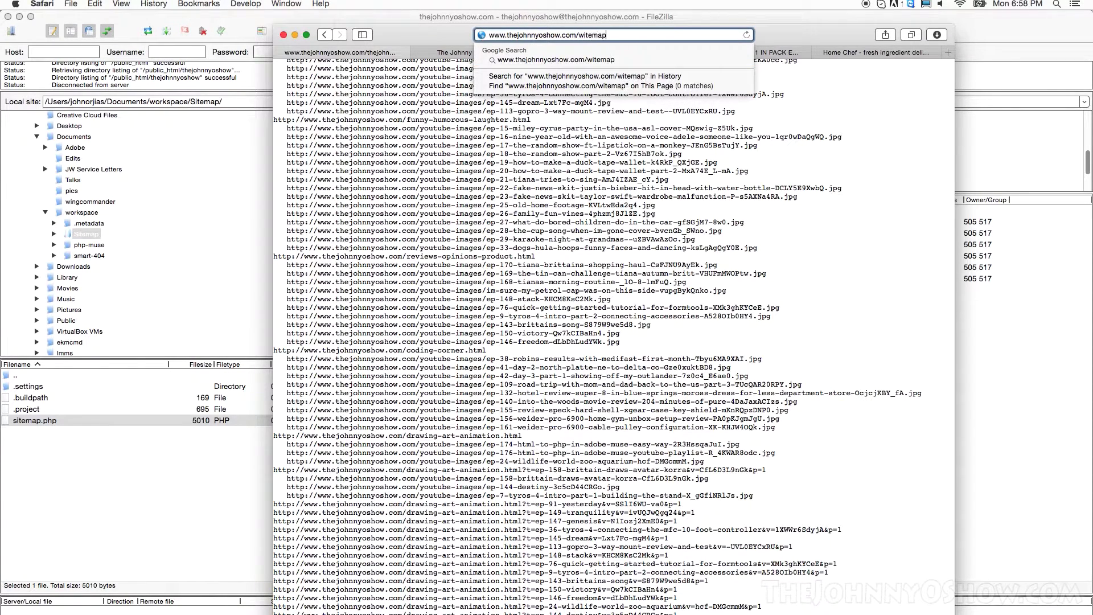
key("BackSpace")
key("BackSpace")
key("BackSpace")
key("BackSpace")
key("BackSpace")
key("BackSpace")
key("BackSpace")
type("site")
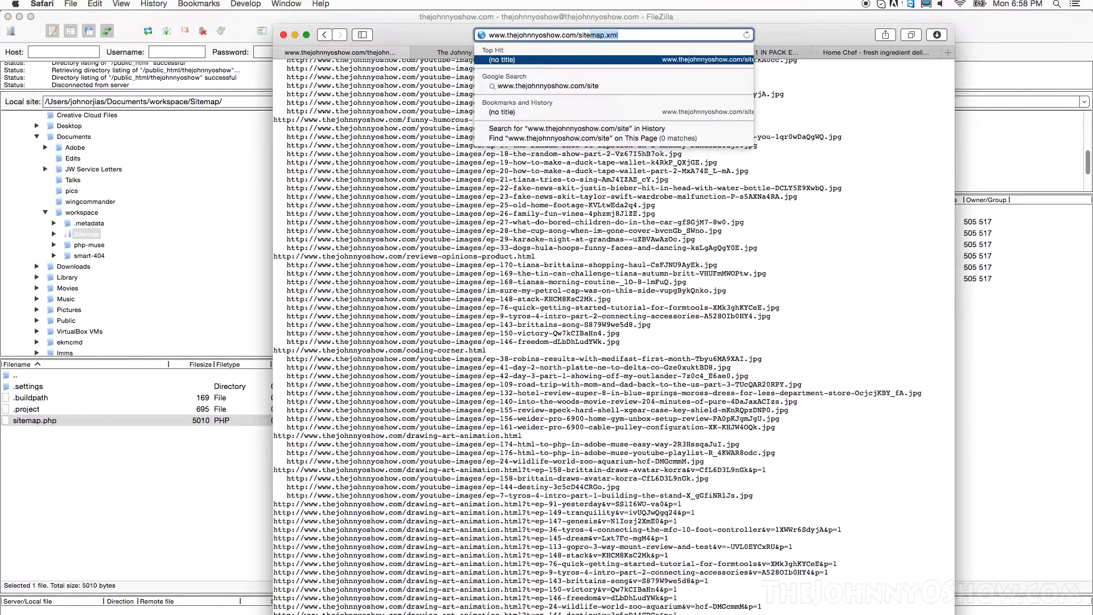
key("Return")
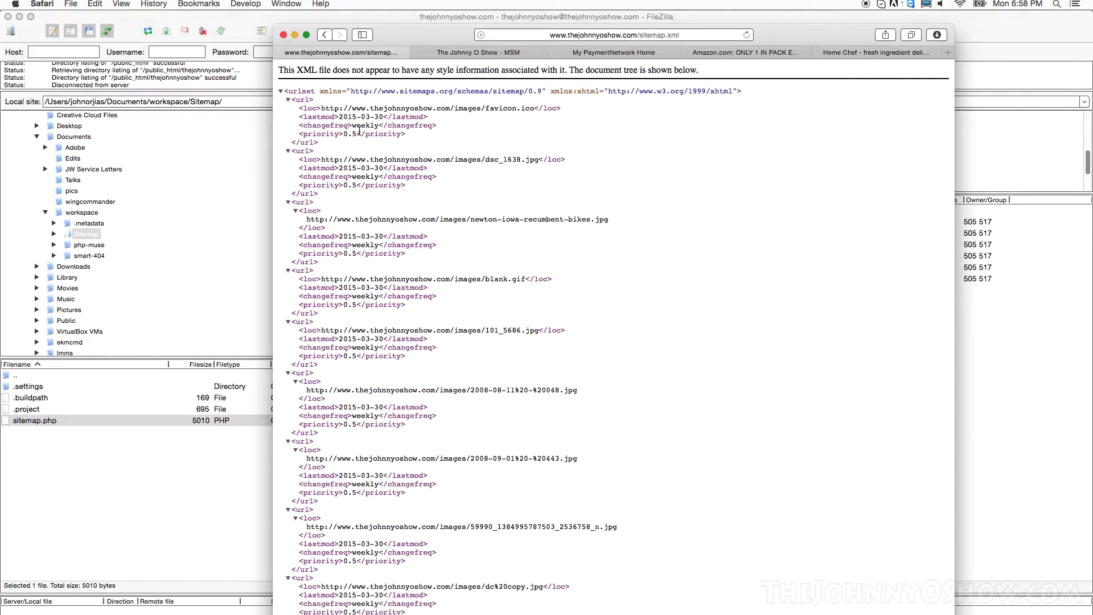
Step: Scroll through the sitemap.xml entries with 2015-03 lastmod, weekly changefreq and priority 0.5
scroll(372, 196, "down", 1)
scroll(373, 200, "down", 5)
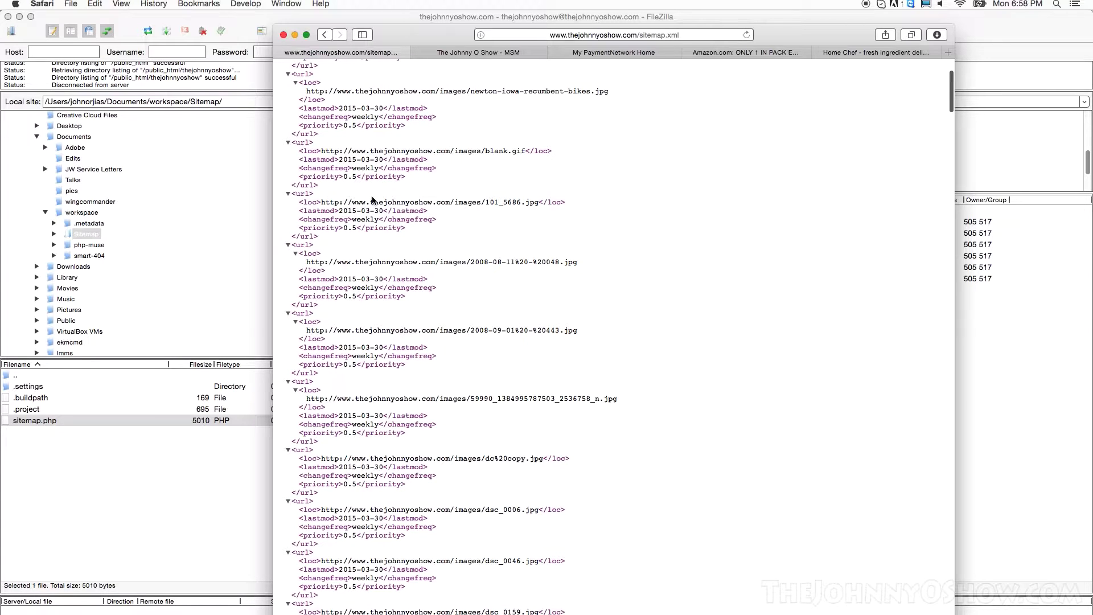
scroll(373, 201, "down", 15)
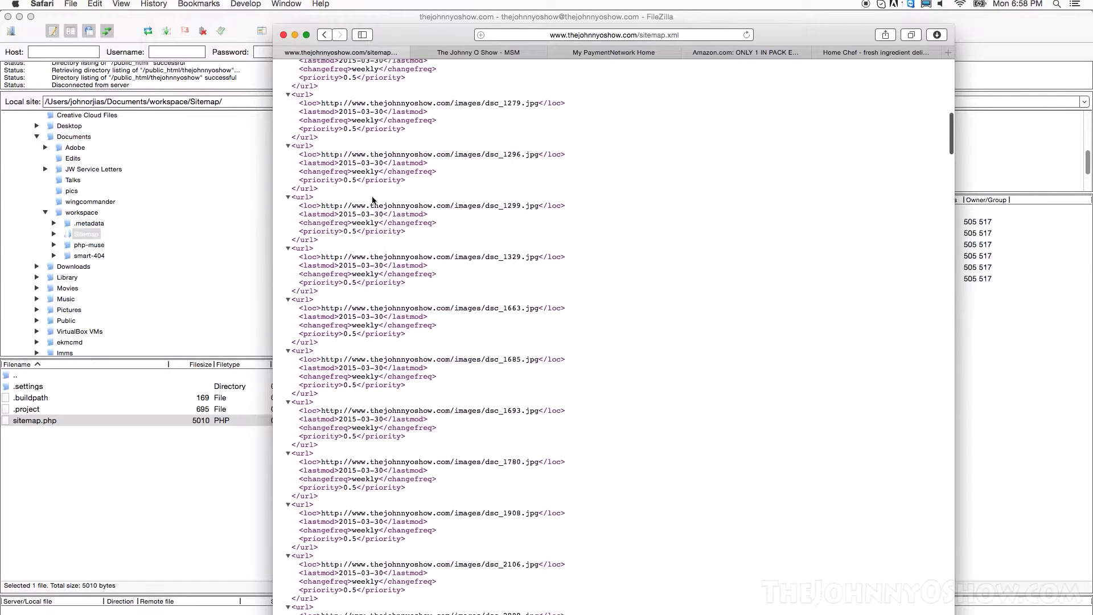
scroll(373, 199, "down", 20)
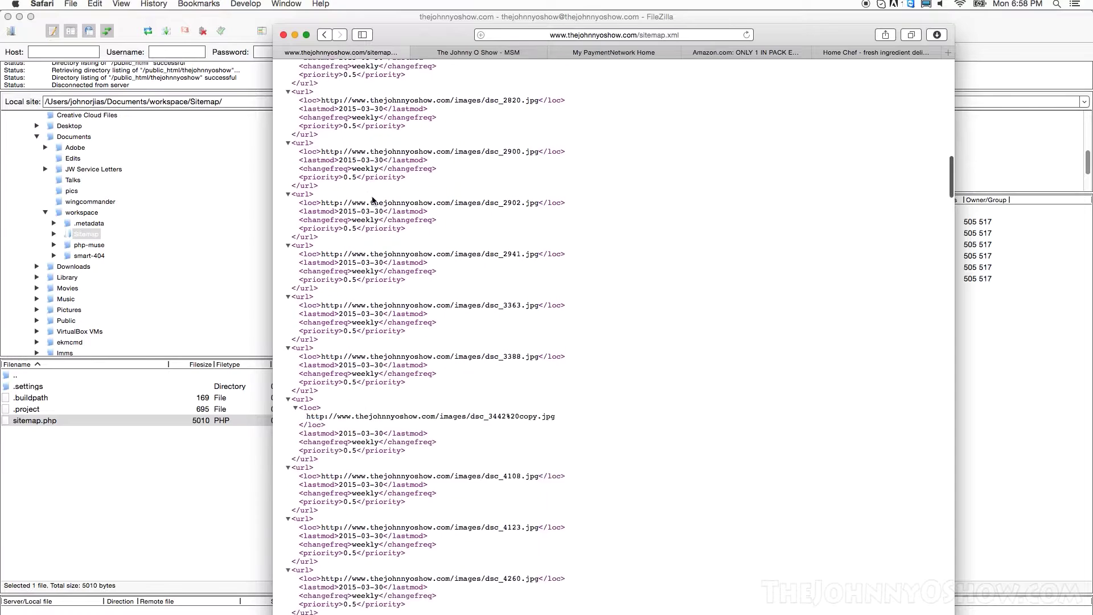
scroll(373, 199, "down", 20)
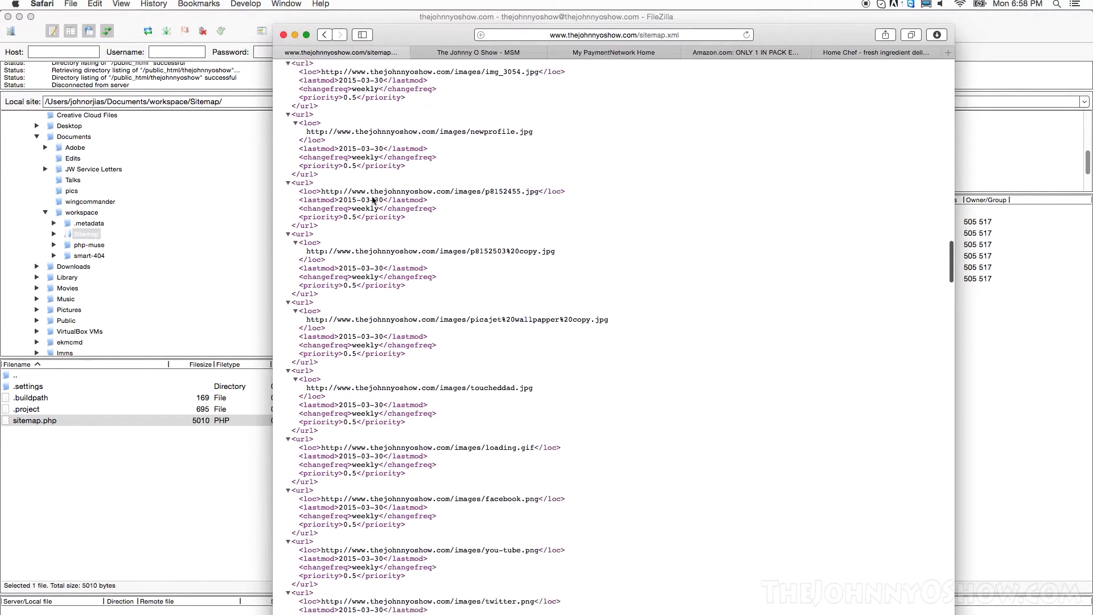
scroll(373, 200, "down", 10)
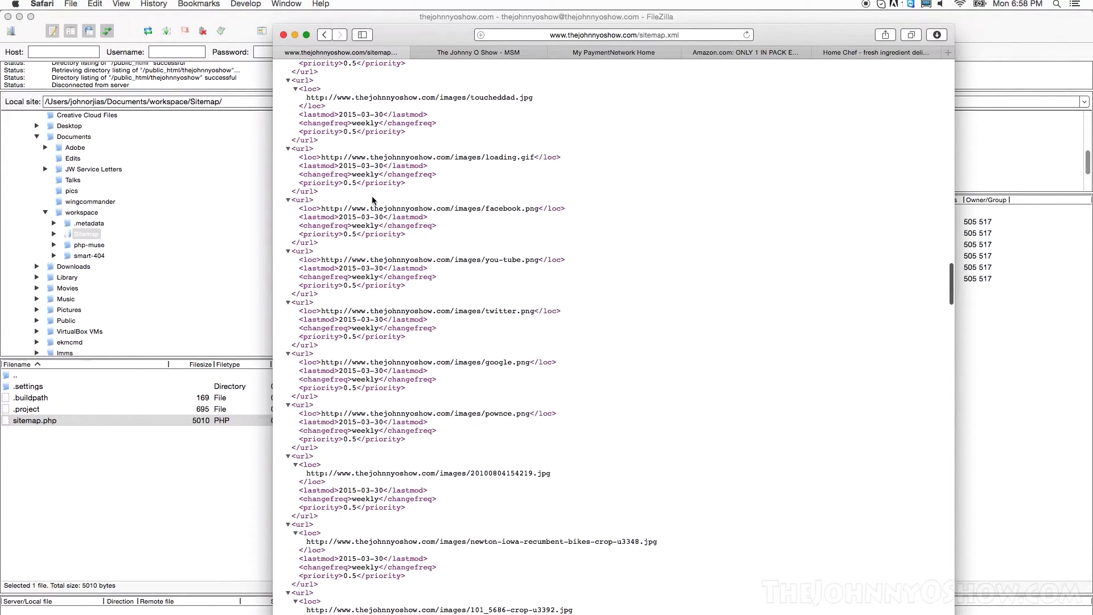
scroll(373, 200, "down", 8)
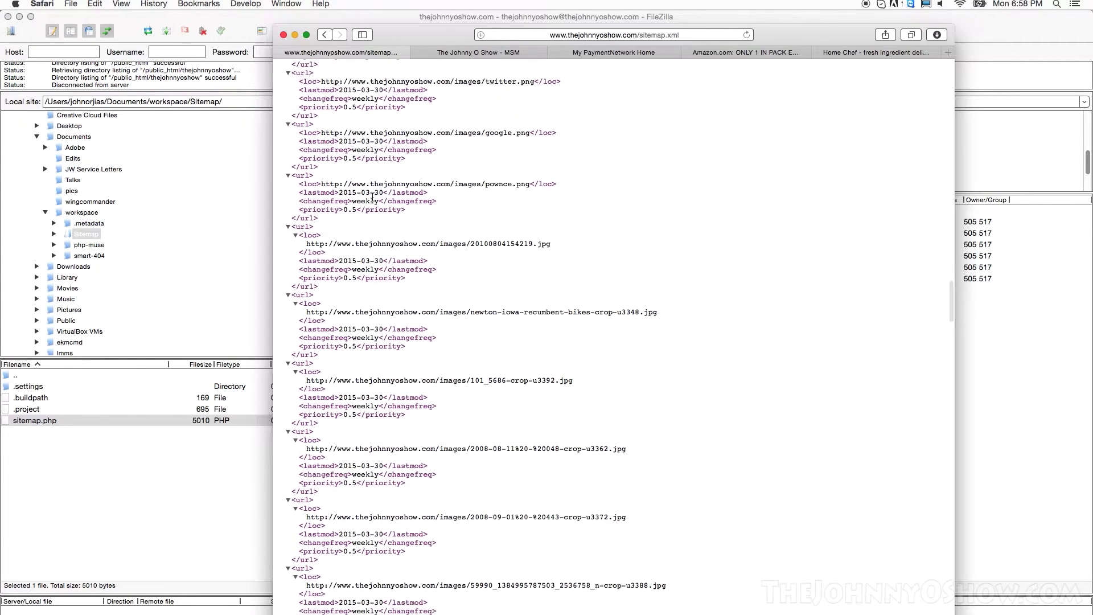
scroll(373, 198, "down", 15)
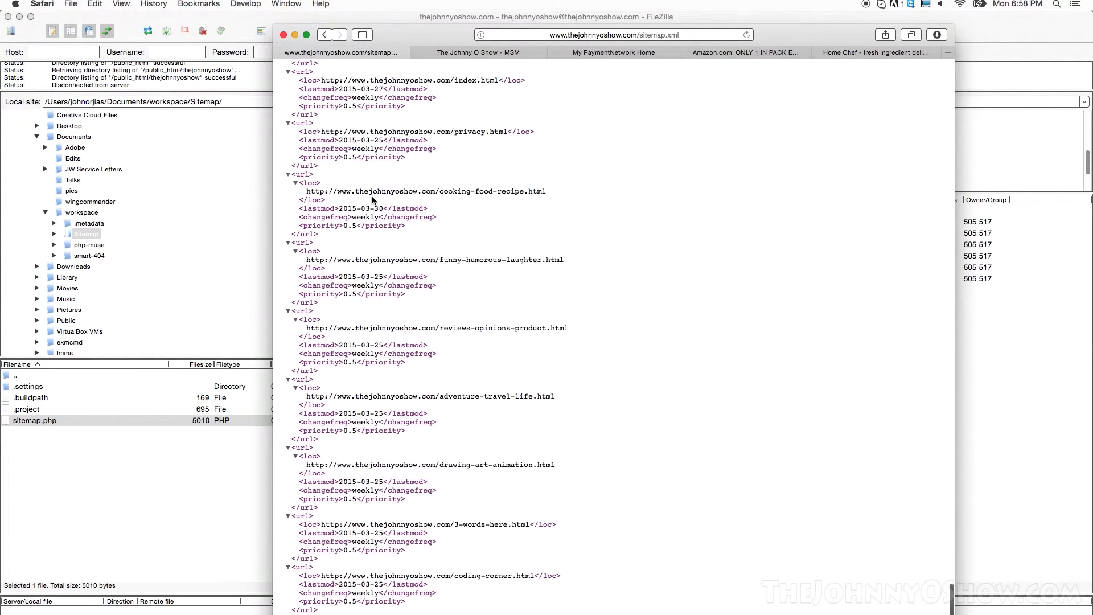
scroll(373, 200, "up", 5)
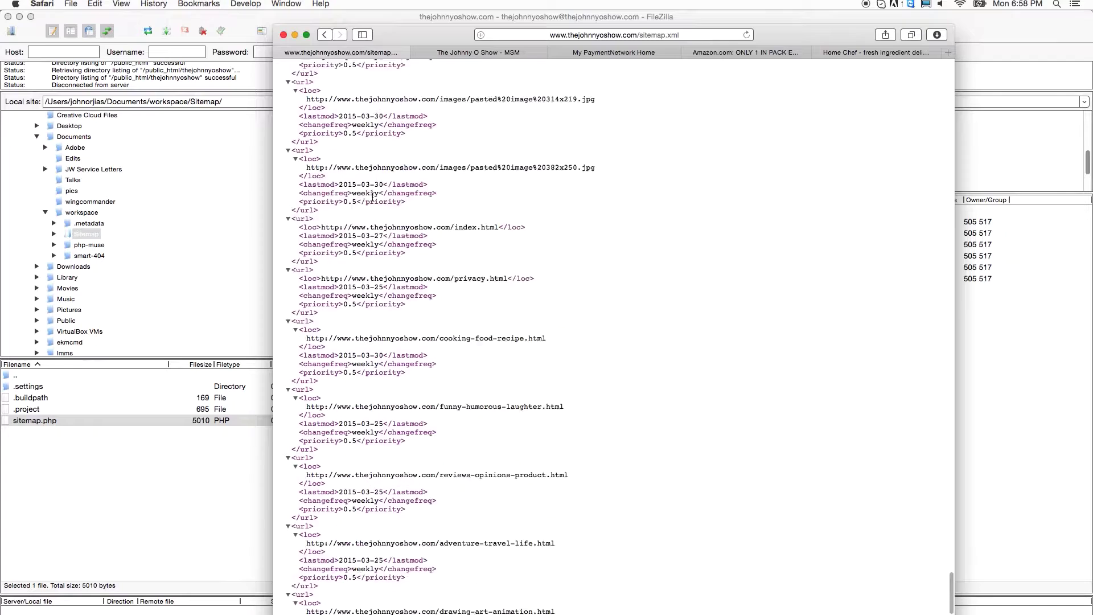
scroll(373, 199, "up", 20)
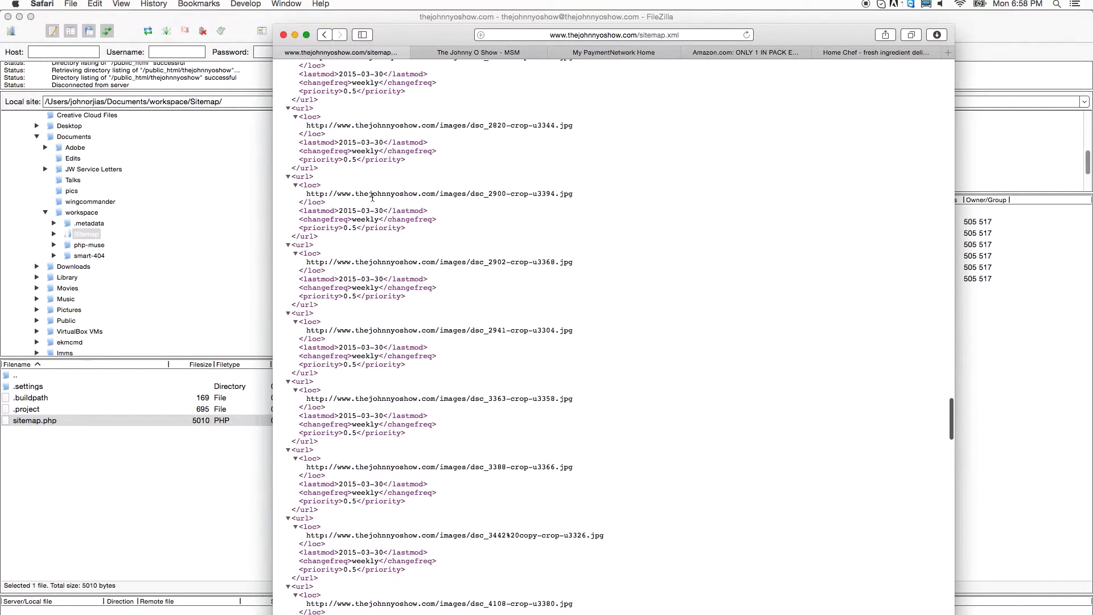
Step: Go back to sitemap.php?show_progress=1 so the crawl reruns
left_click(326, 35)
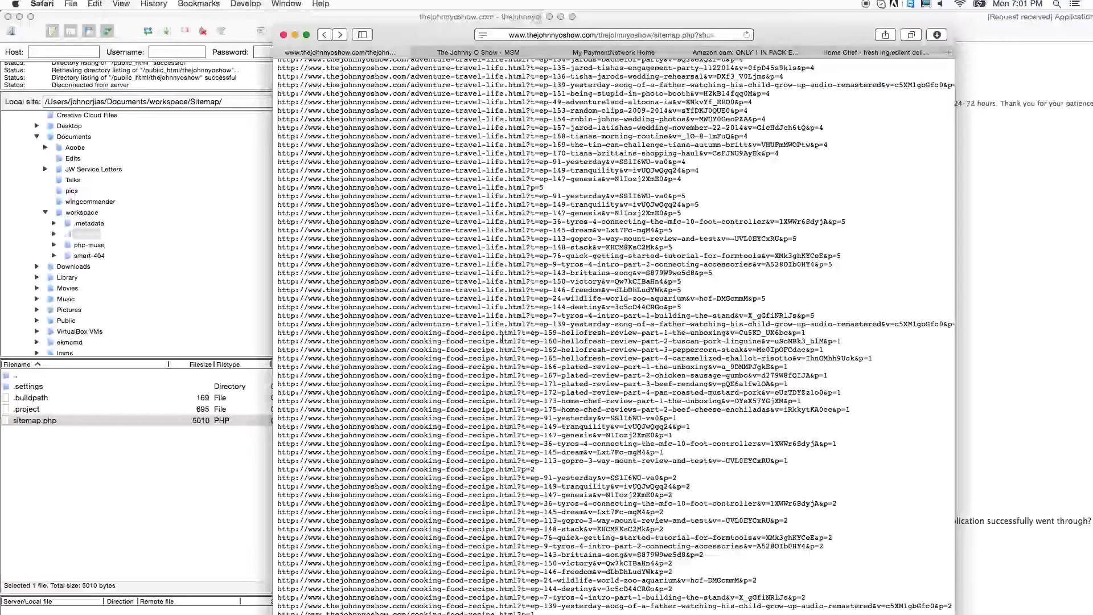
Step: Replace the script path with sitemap.xml to load the regenerated sitemap
left_click(648, 34)
left_click(580, 35)
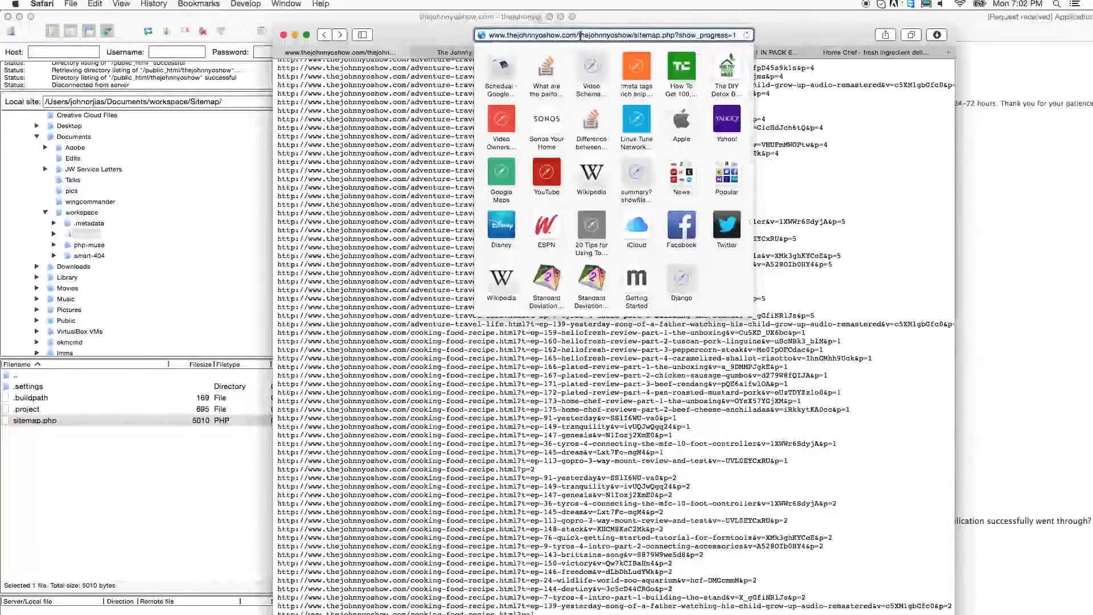
key("super+shift+Right")
key("BackSpace")
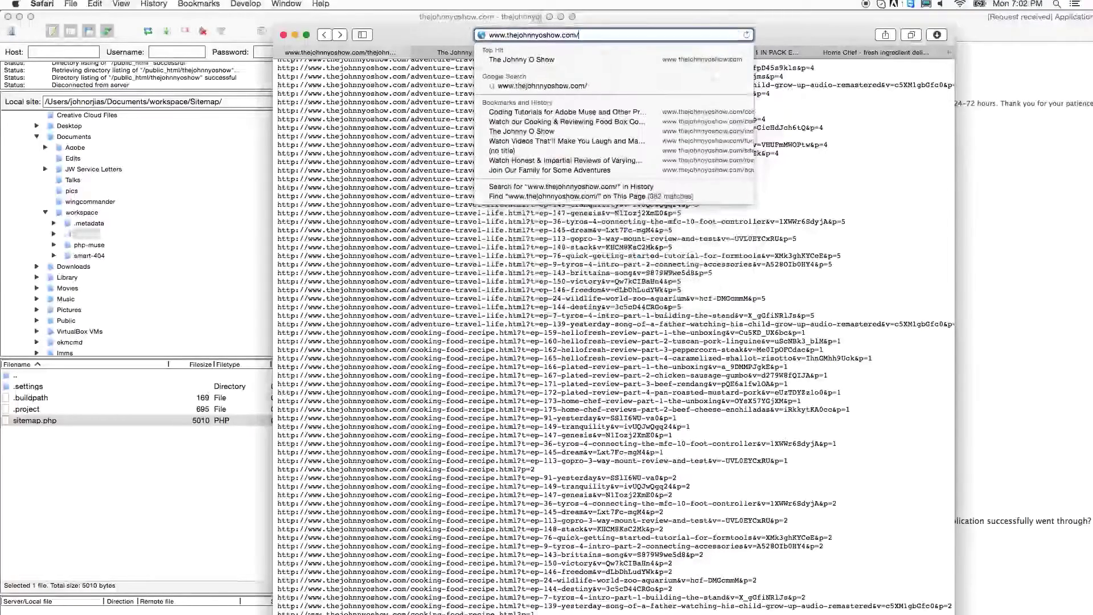
type("sitemap")
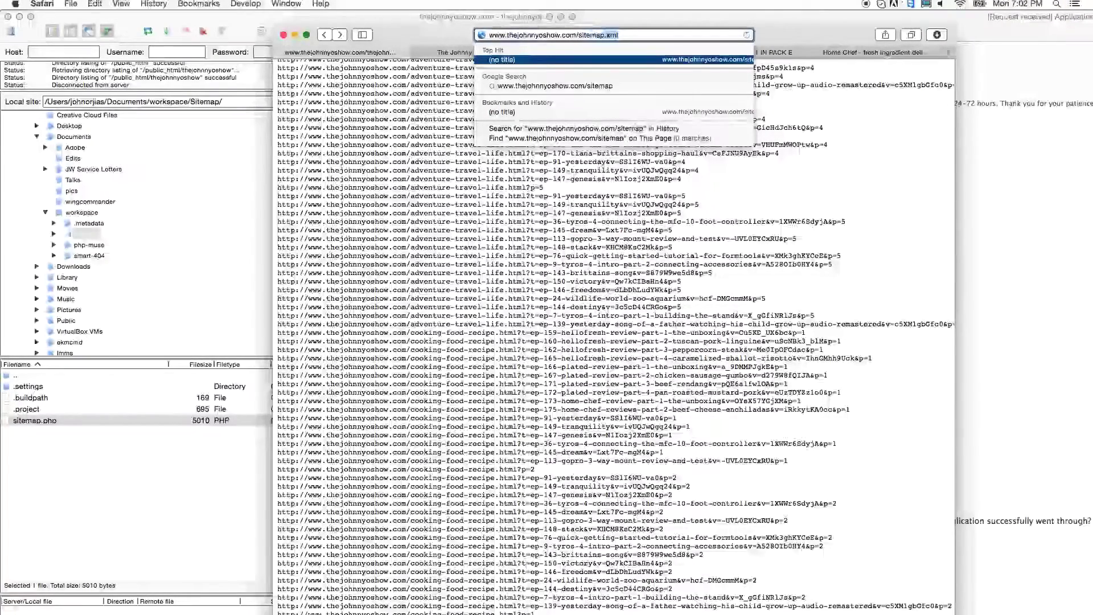
type(".xml")
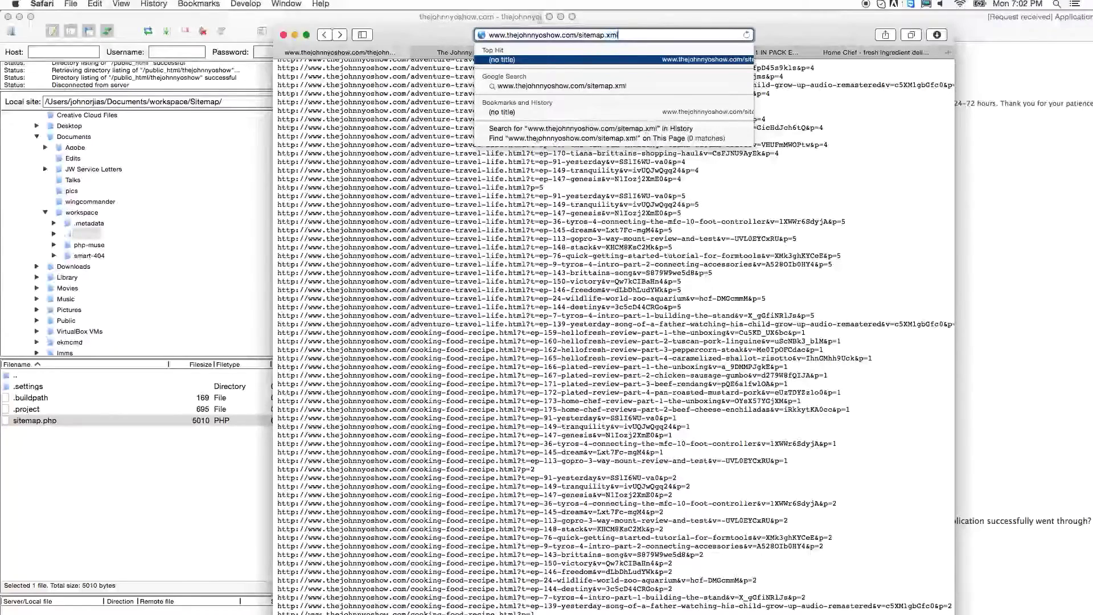
key("Return")
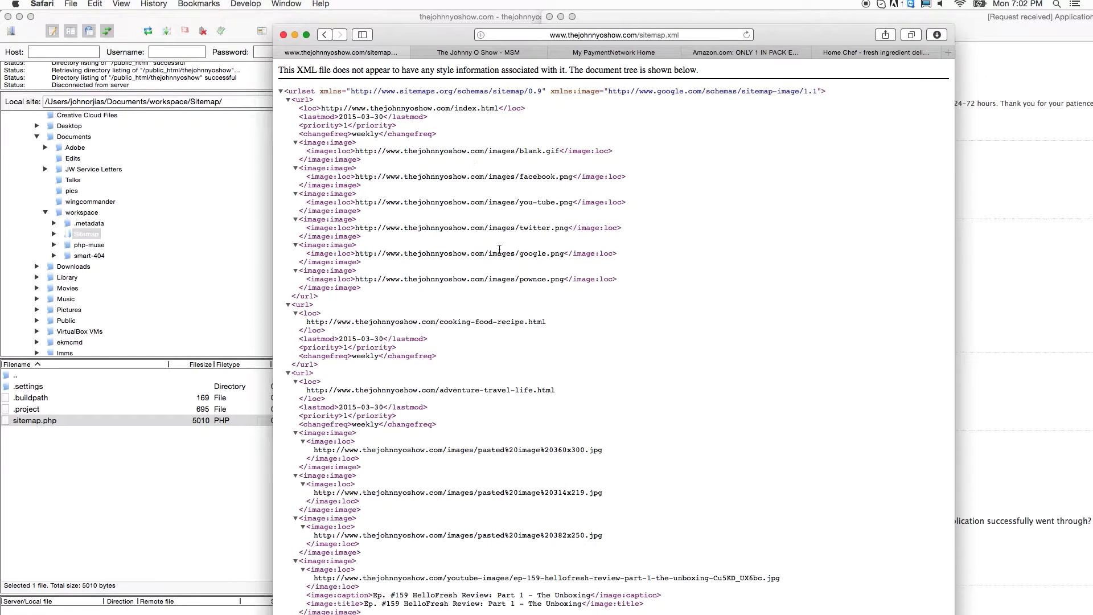
Step: Scroll to the last entries, ending with cooking-food-recipe.html?p=1 before </urlset>
scroll(499, 249, "down", 15)
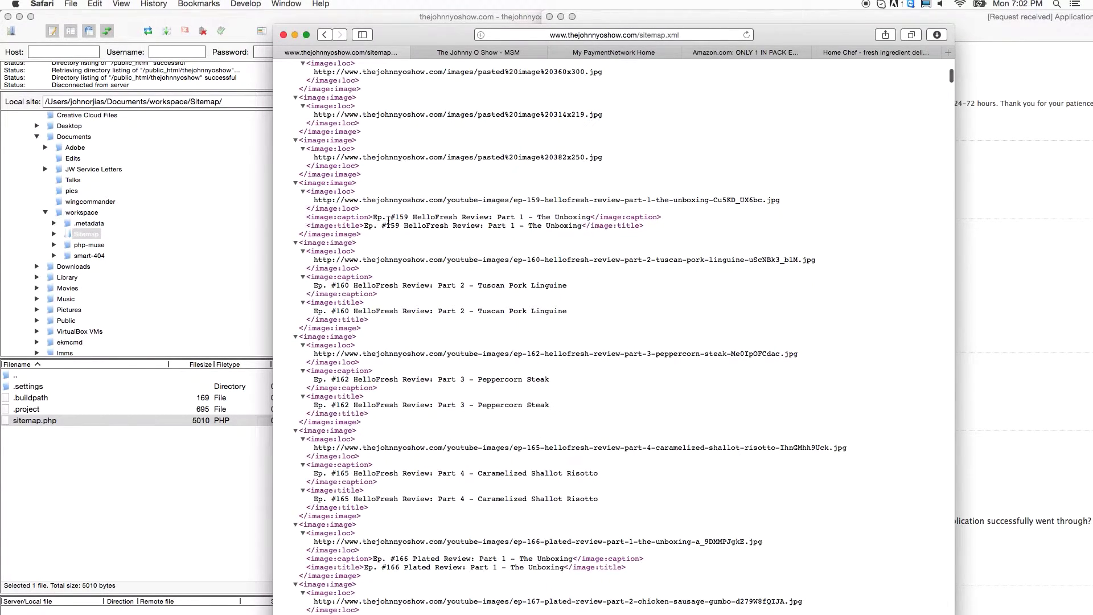
scroll(525, 222, "down", 20)
scroll(525, 223, "down", 20)
scroll(525, 225, "down", 2)
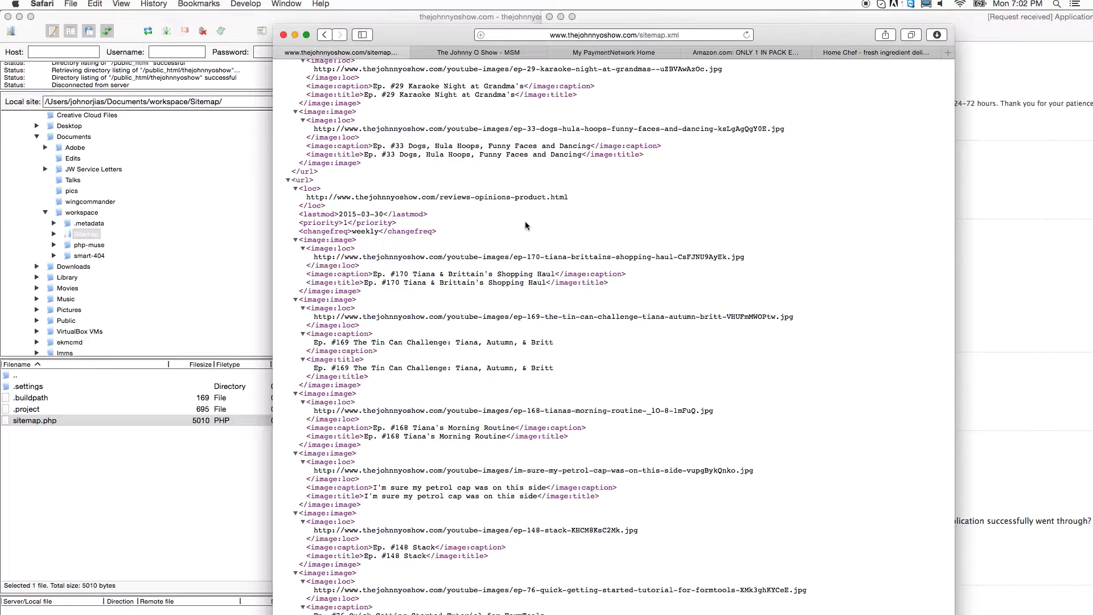
scroll(525, 225, "down", 20)
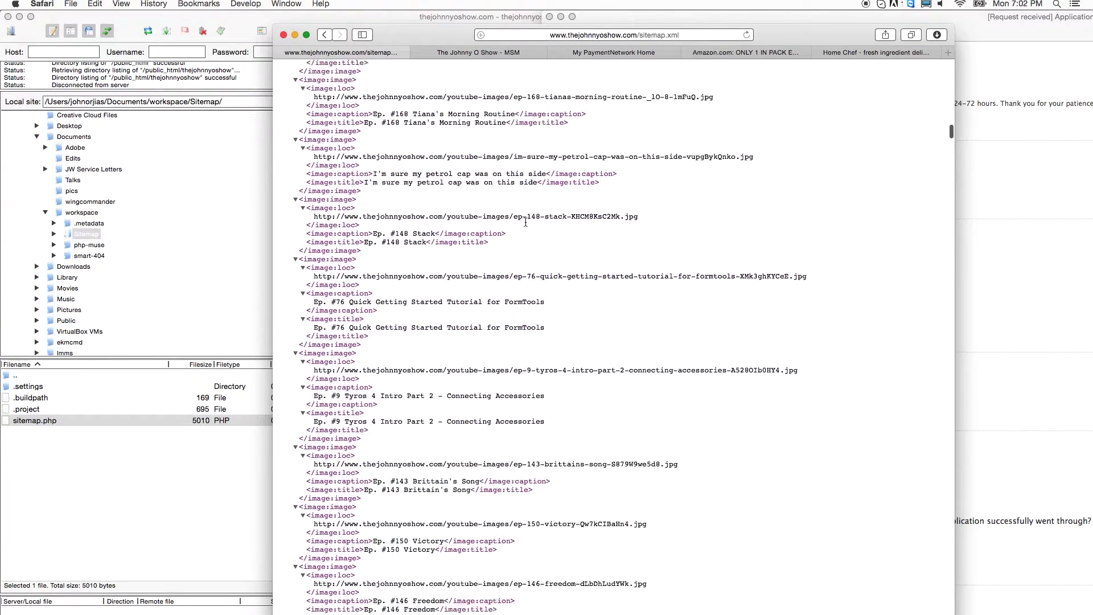
scroll(525, 225, "down", 20)
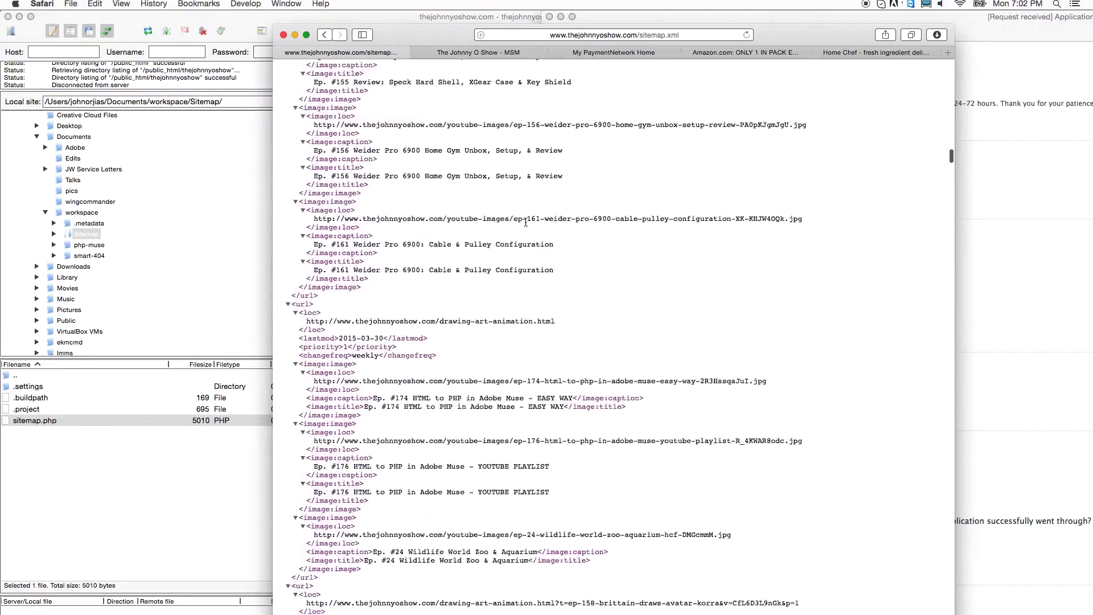
scroll(525, 225, "down", 20)
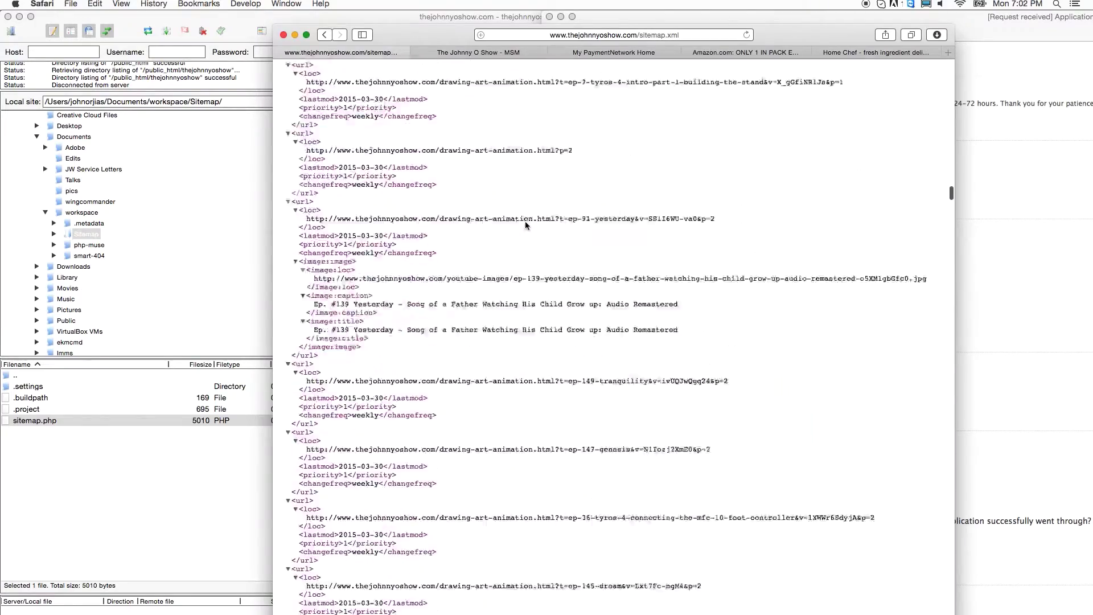
scroll(525, 225, "down", 20)
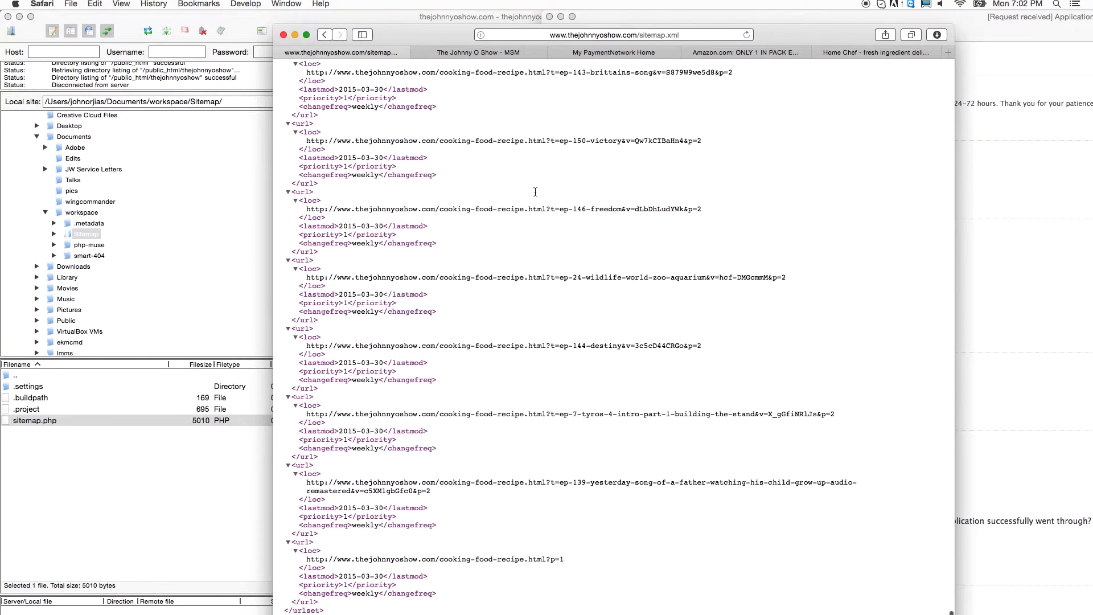
Step: Go from google.com to Google Webmasters via the 'web' suggestion, with Safari full screen
left_click(596, 35)
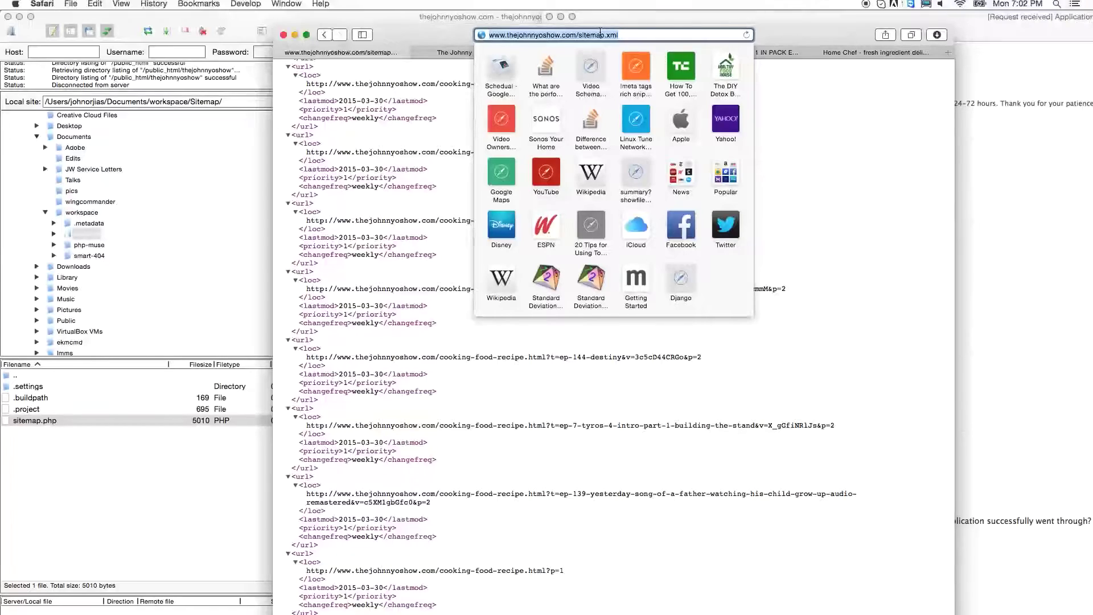
type("google.com")
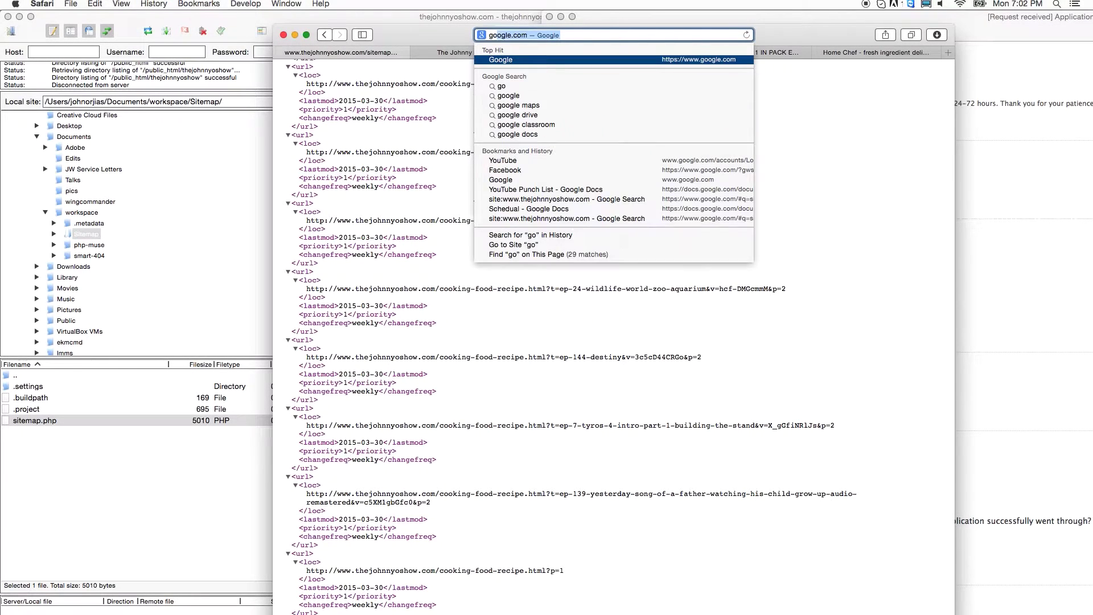
key("Return")
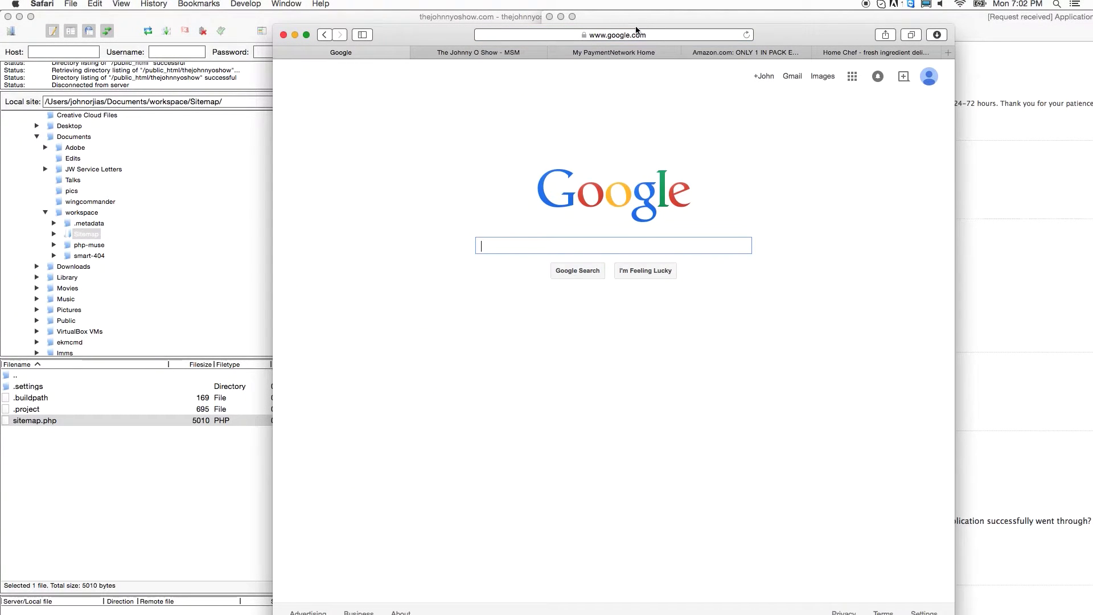
left_click(642, 33)
type("web")
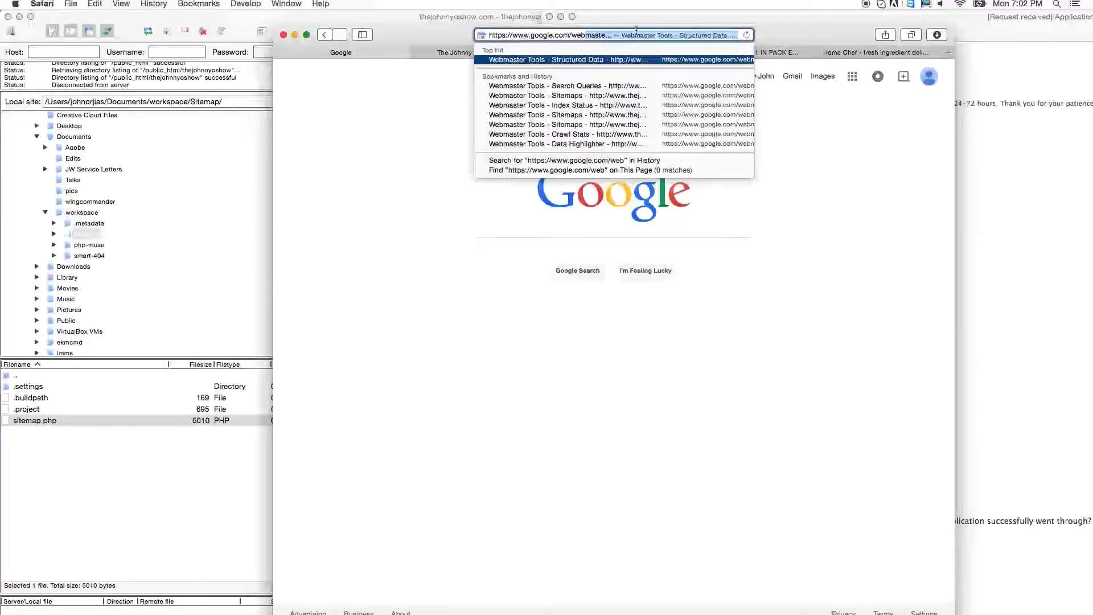
key("Return")
left_click(307, 35)
left_click(463, 10)
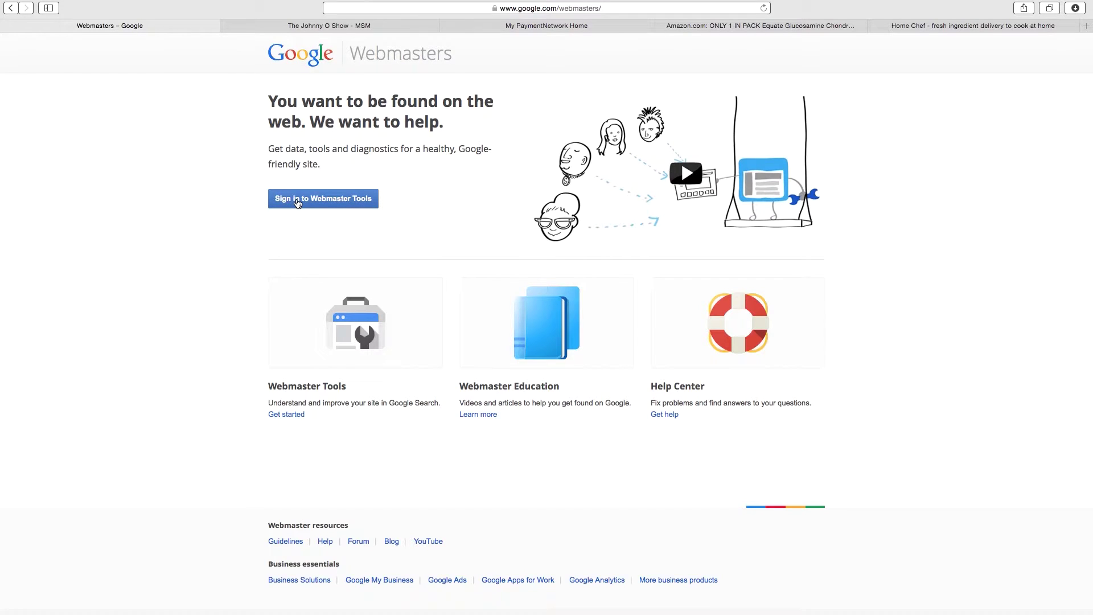
left_click(297, 199)
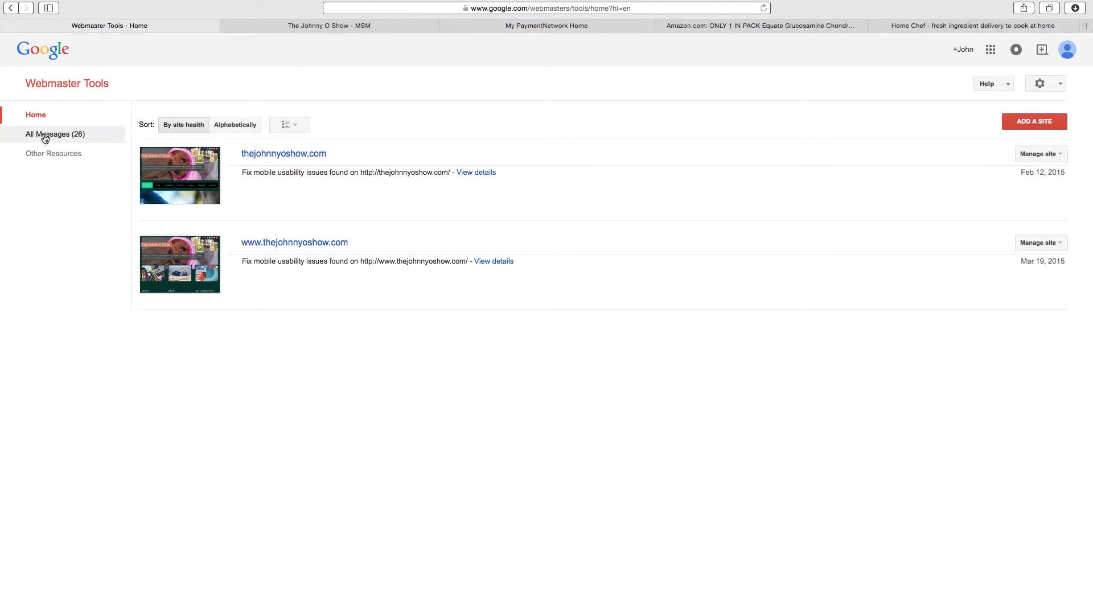
left_click(297, 243)
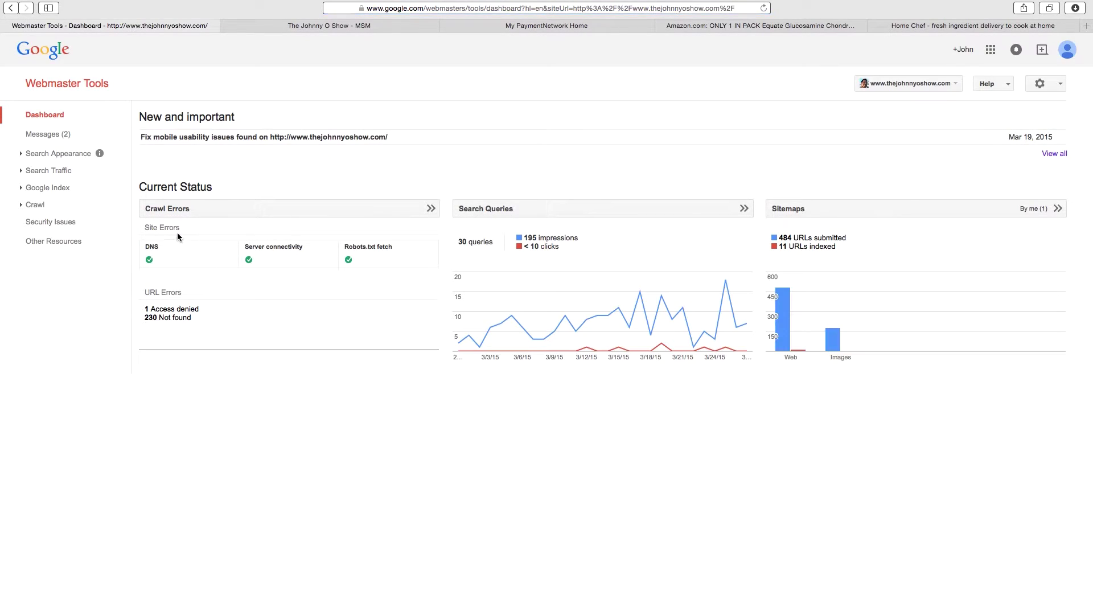
left_click(20, 206)
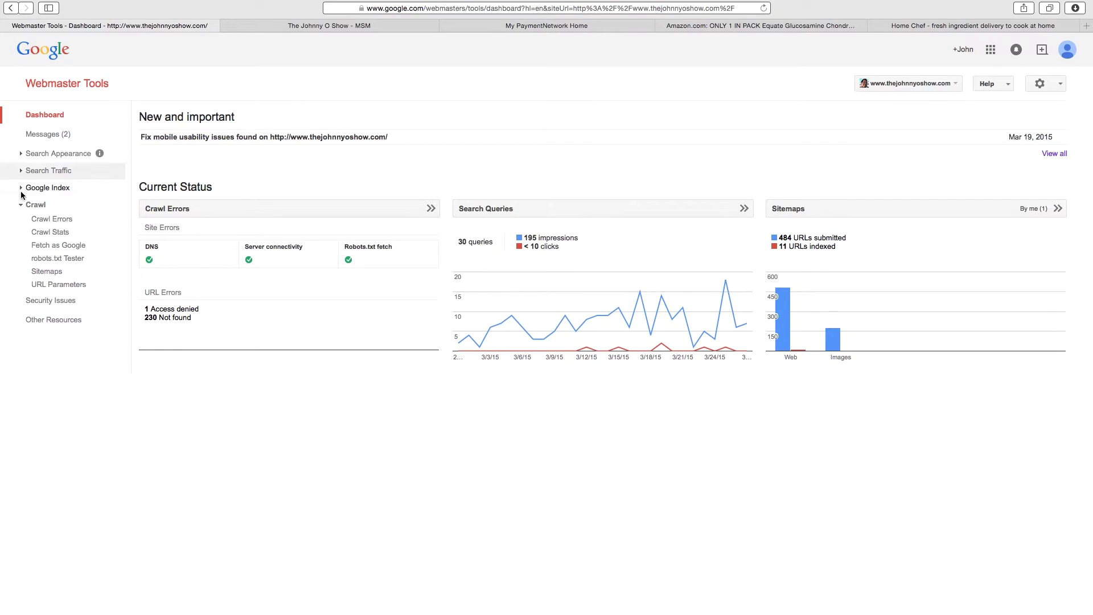
left_click(21, 189)
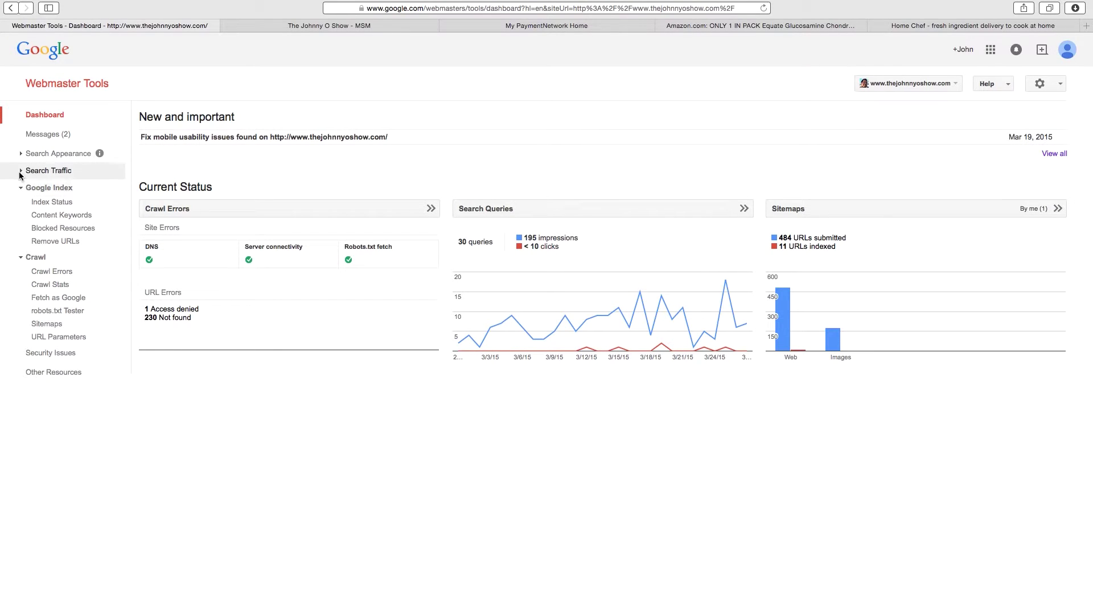
left_click(21, 171)
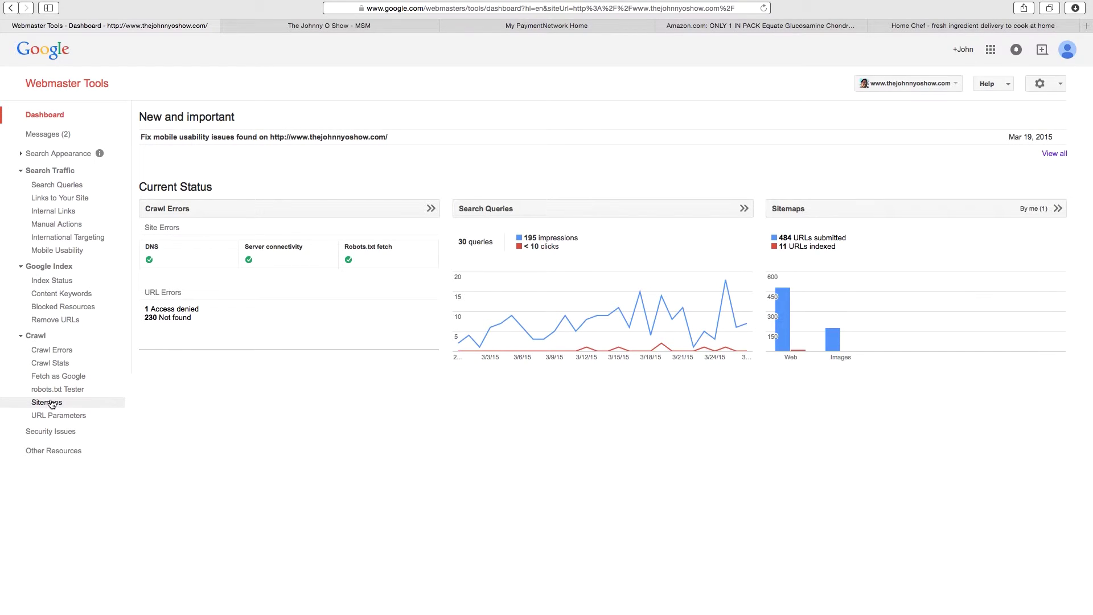
left_click(51, 403)
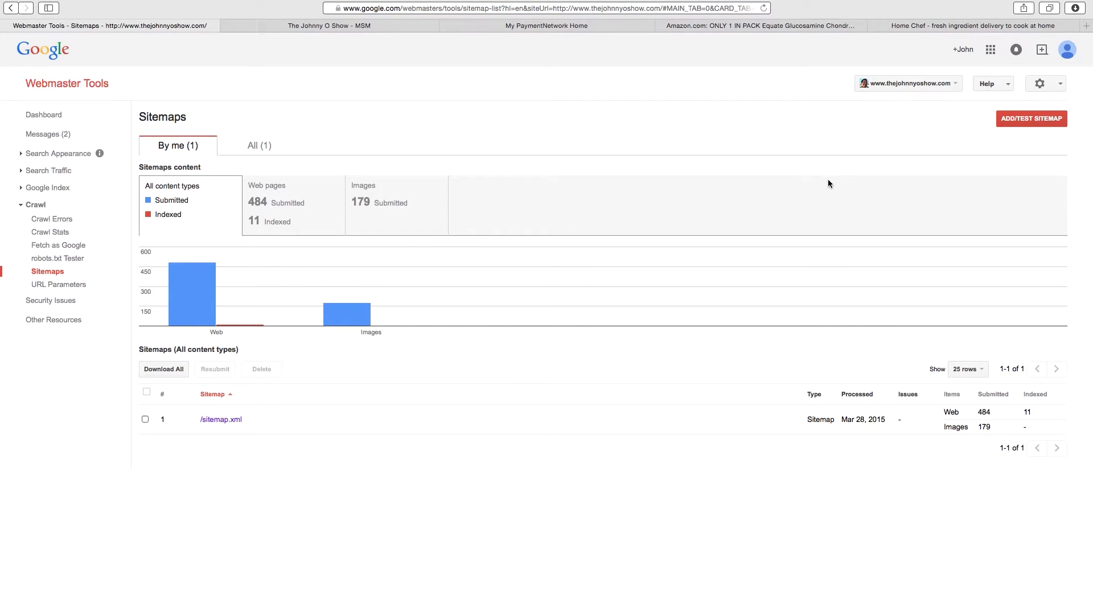
left_click(1027, 122)
left_click(981, 160)
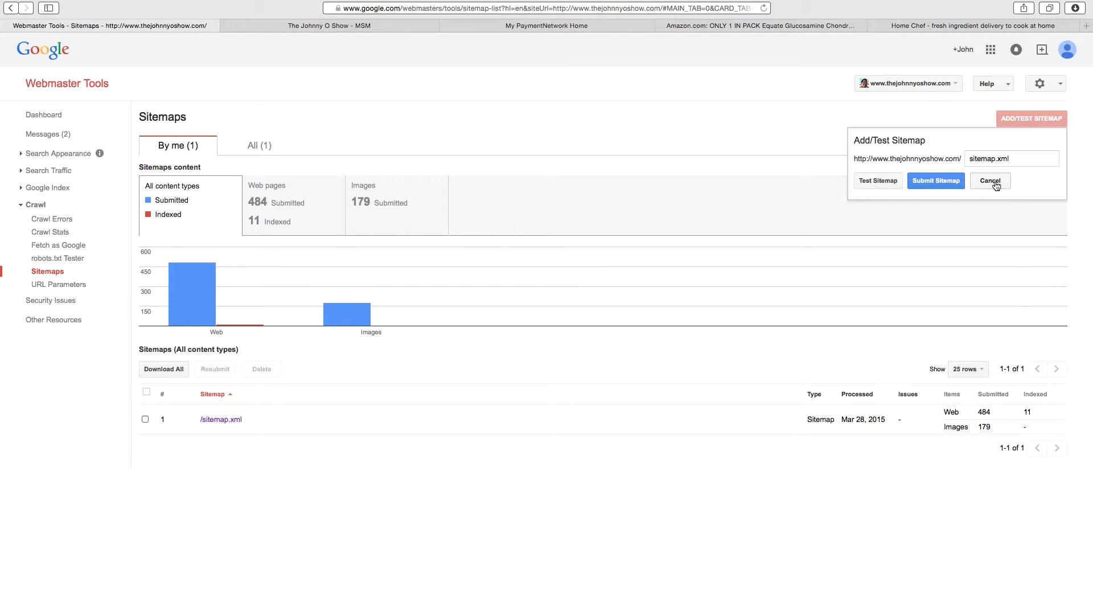
left_click(991, 181)
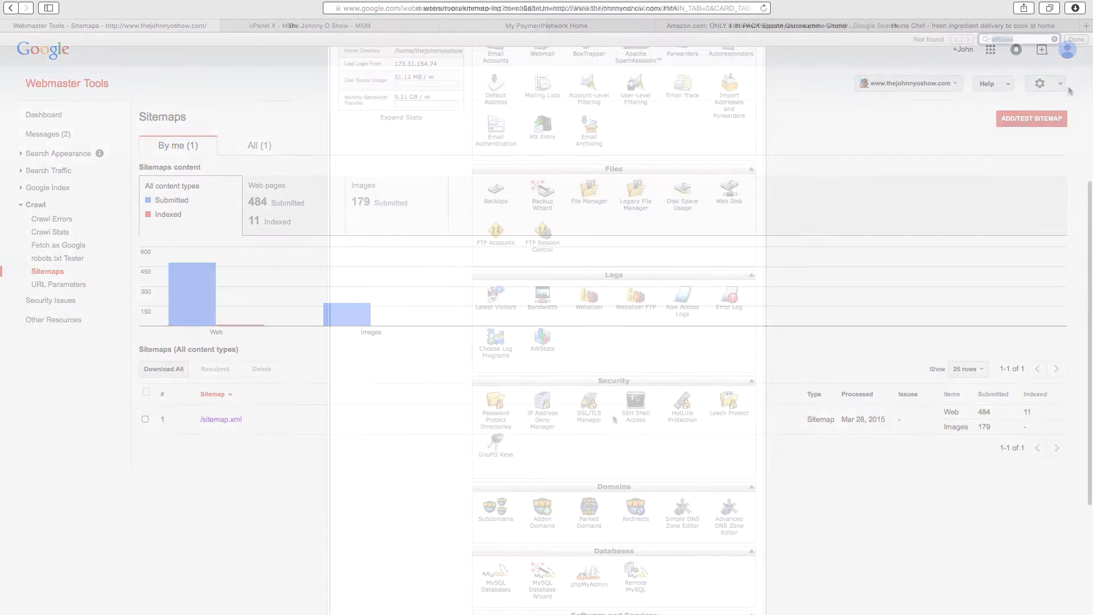
Step: Find 'cron' on the cPanel home page and open Cron Jobs under Advanced
type("ron")
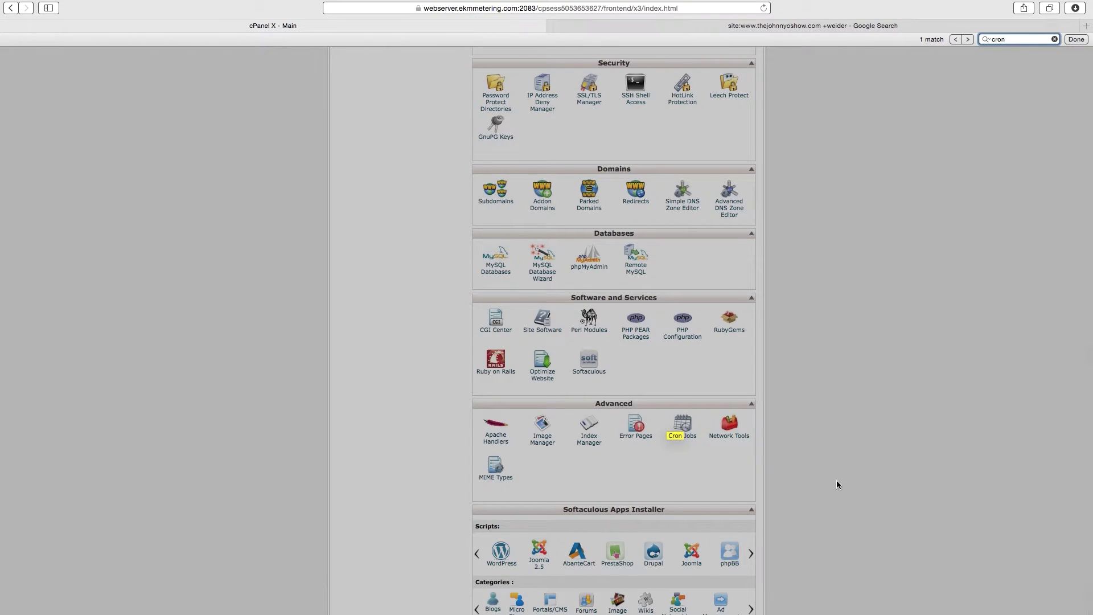
left_click(836, 481)
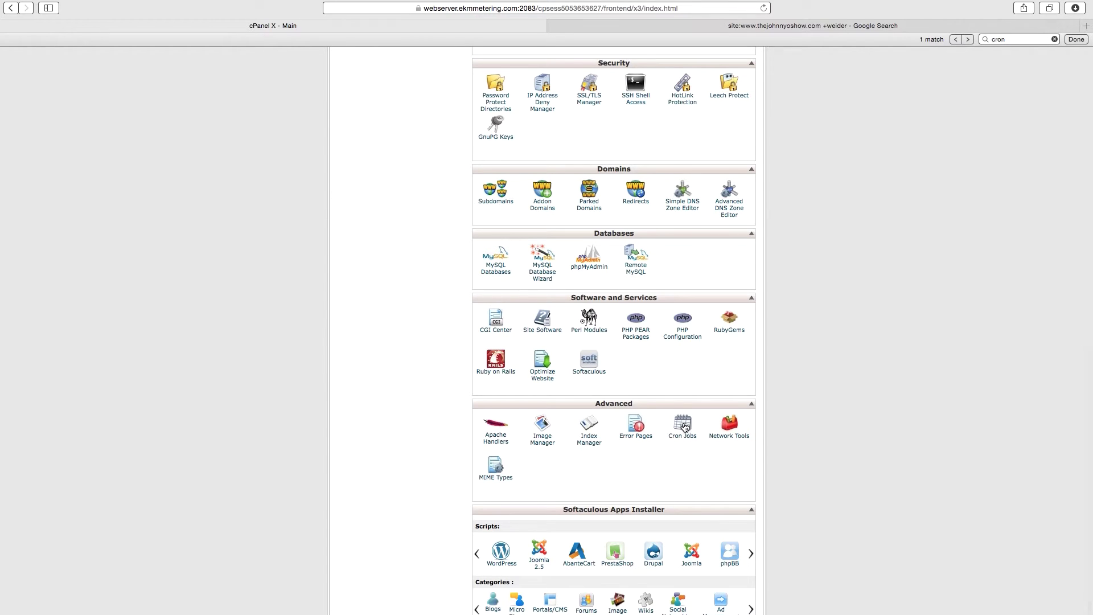
left_click(685, 426)
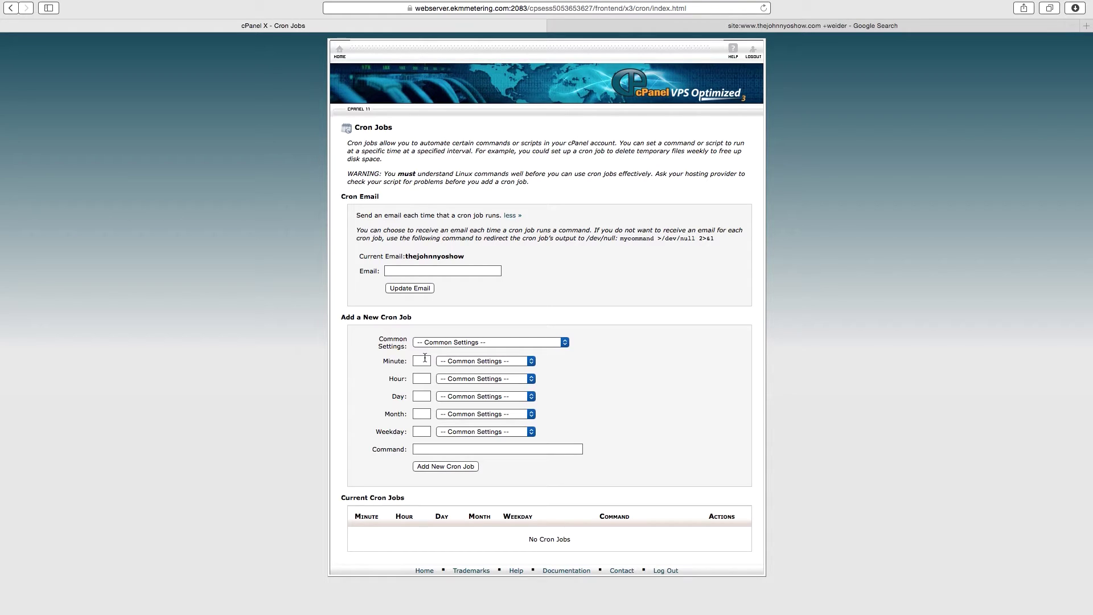
Step: Set the cron job's Minute and Hour to 0 for midnight
left_click(425, 359)
type("0")
key("Tab")
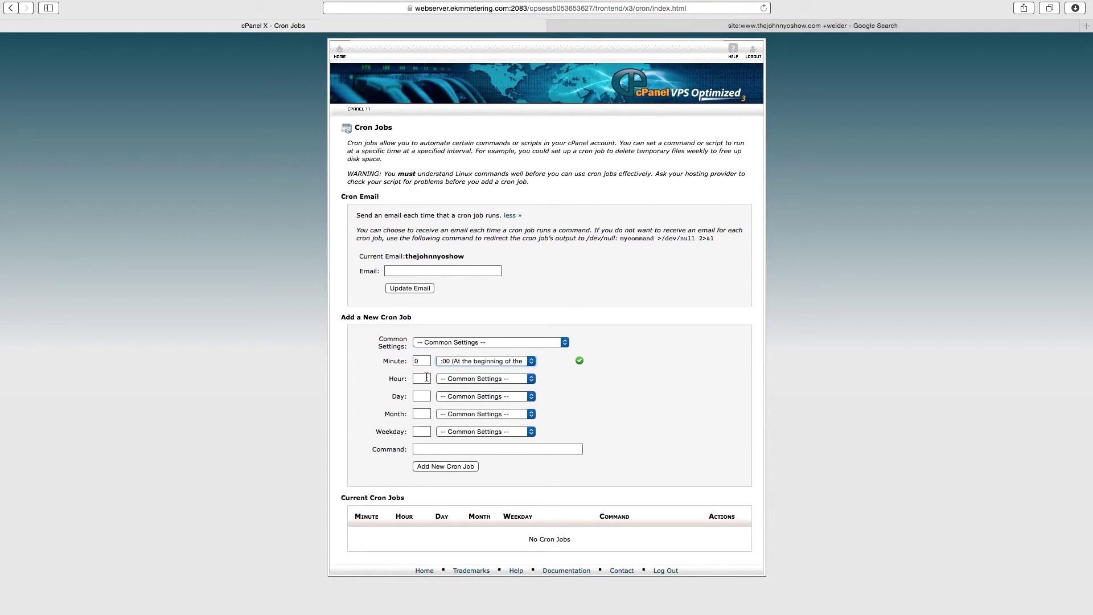
left_click(425, 378)
type("0")
key("Tab")
Step: Set the Day field to */3 from the Every Other Day preset
left_click(425, 394)
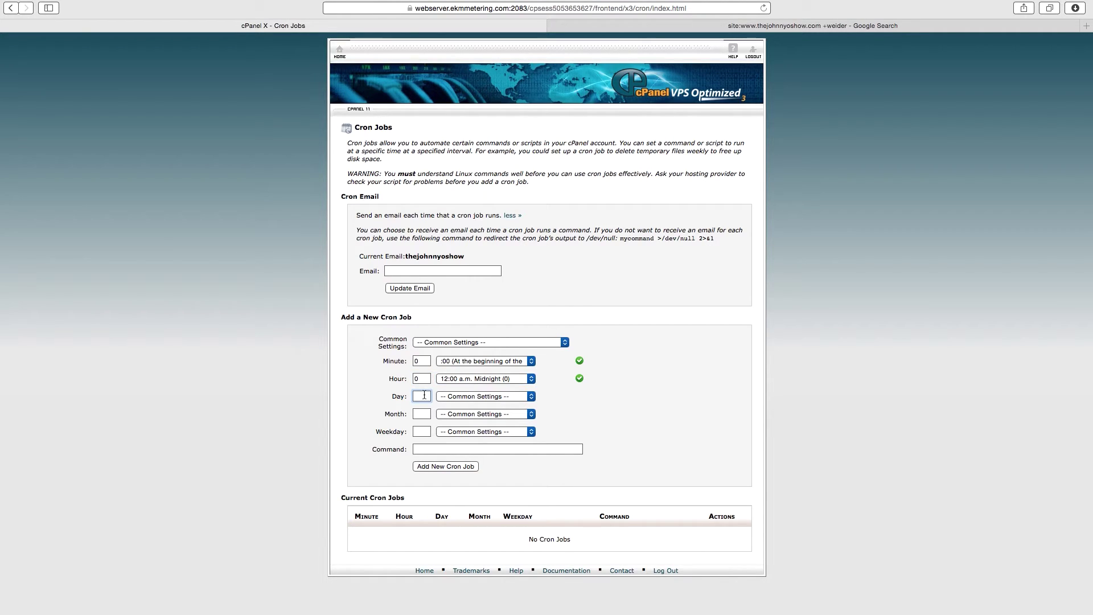
left_click(487, 397)
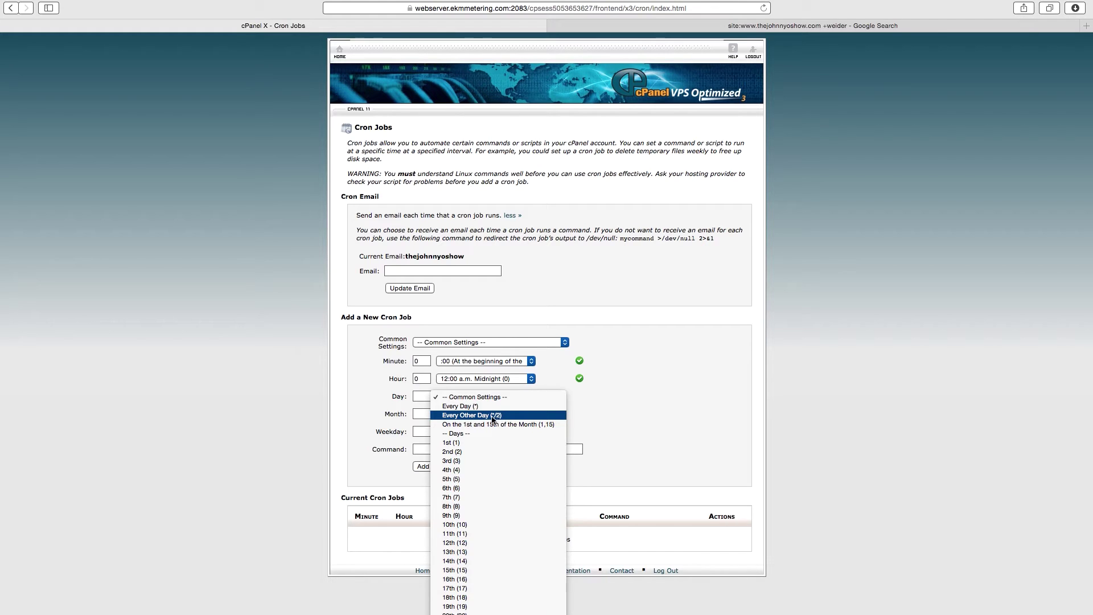
left_click(481, 416)
left_click(428, 397)
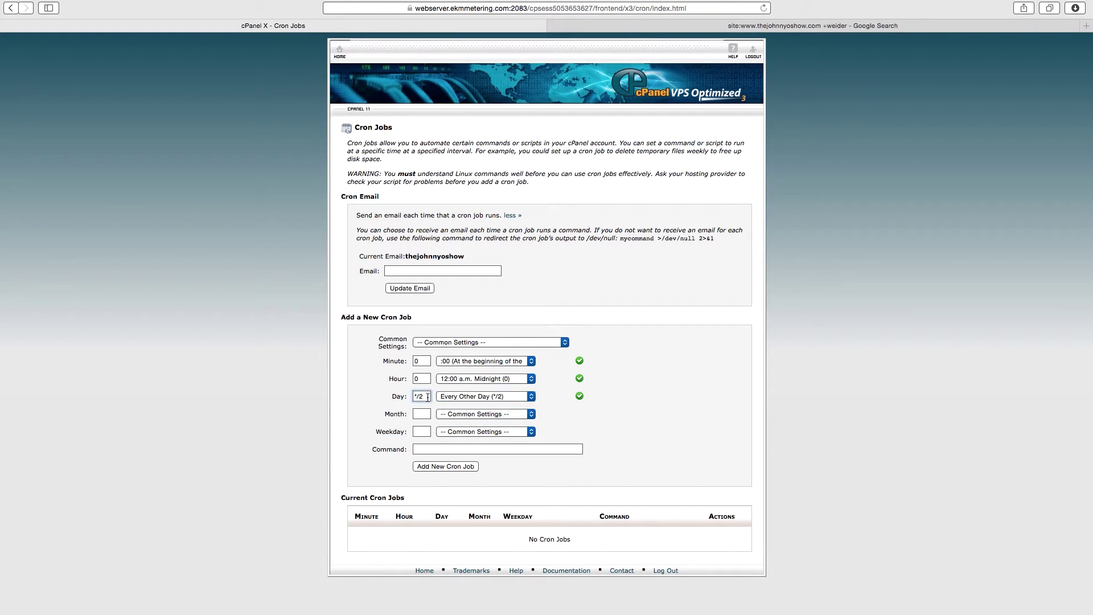
key("BackSpace")
type("3")
Step: Set Month to Every Month and Weekday to Every Day (*)
left_click(472, 415)
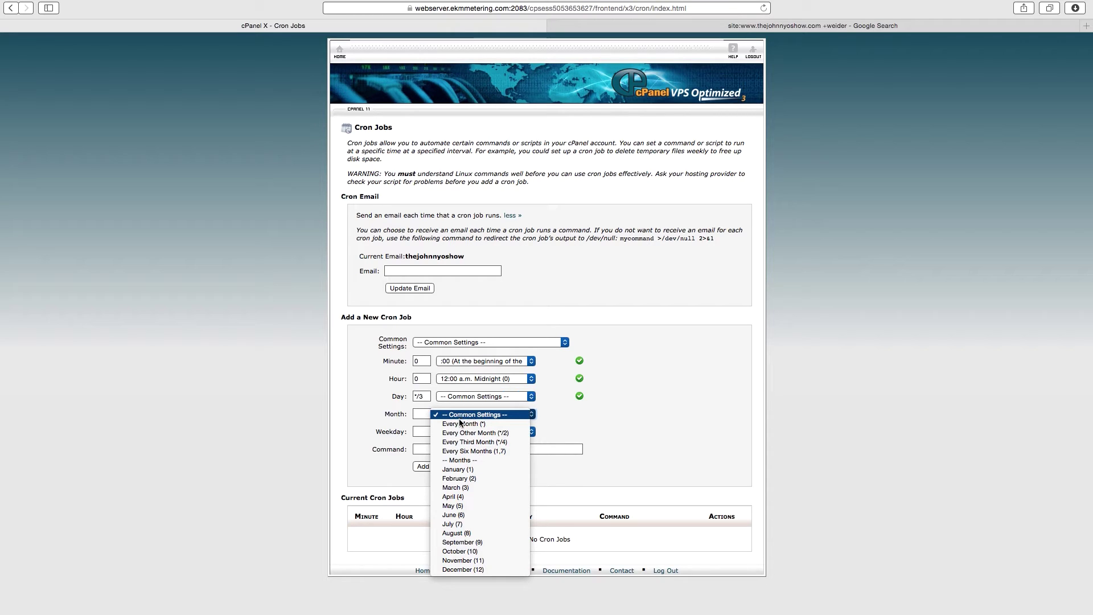
left_click(460, 425)
left_click(472, 432)
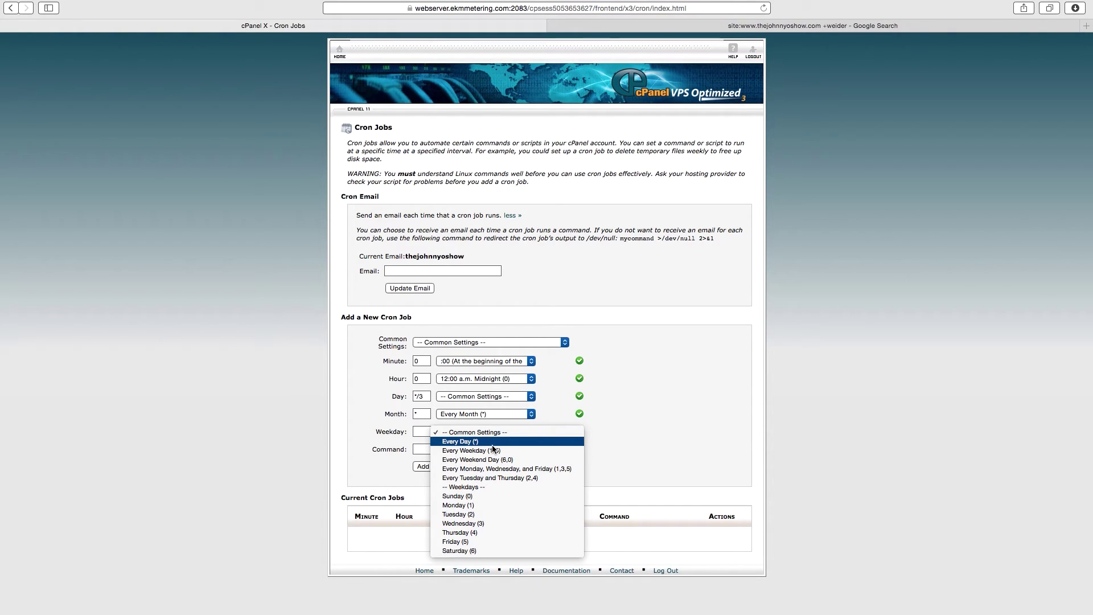
left_click(463, 443)
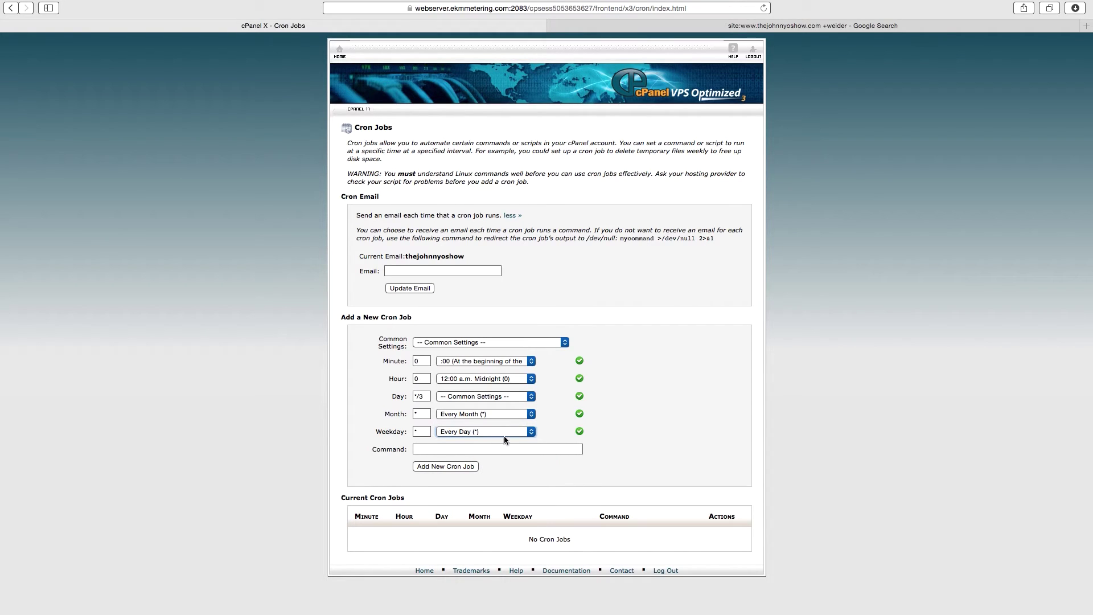
left_click(502, 449)
type("wge")
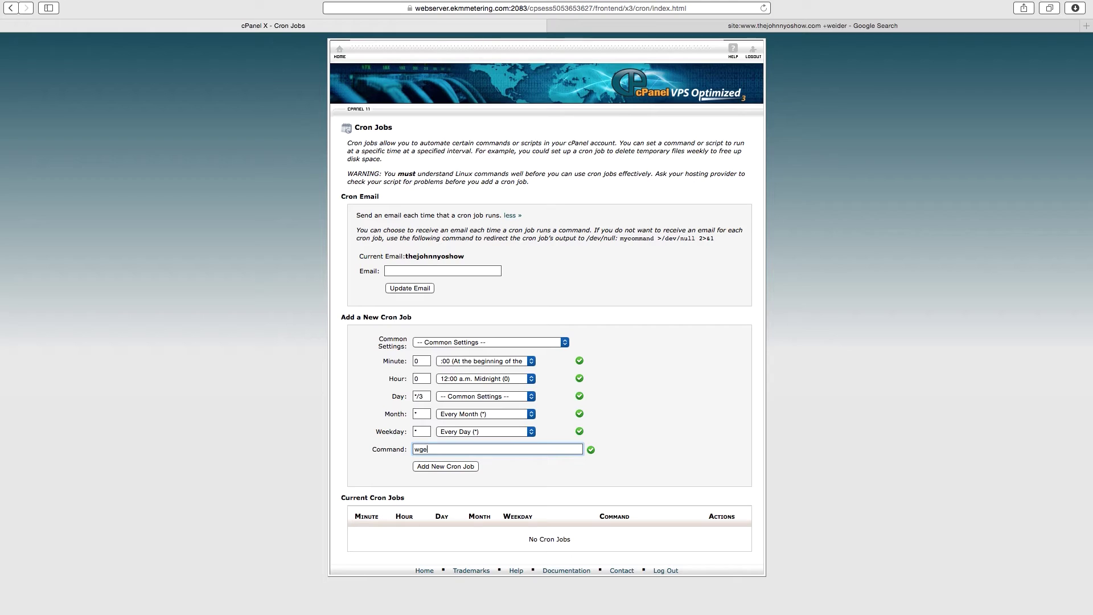
type("t -q")
type("http://www.thejohnnyoshow.com/thejohnnyoshow.")
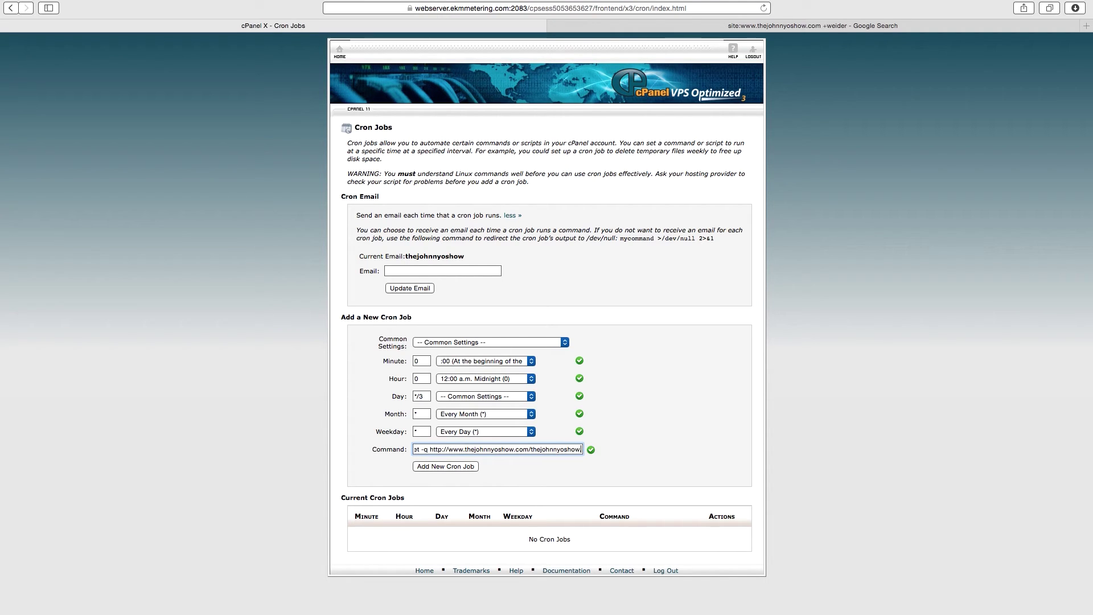
key("BackSpace")
type("/site")
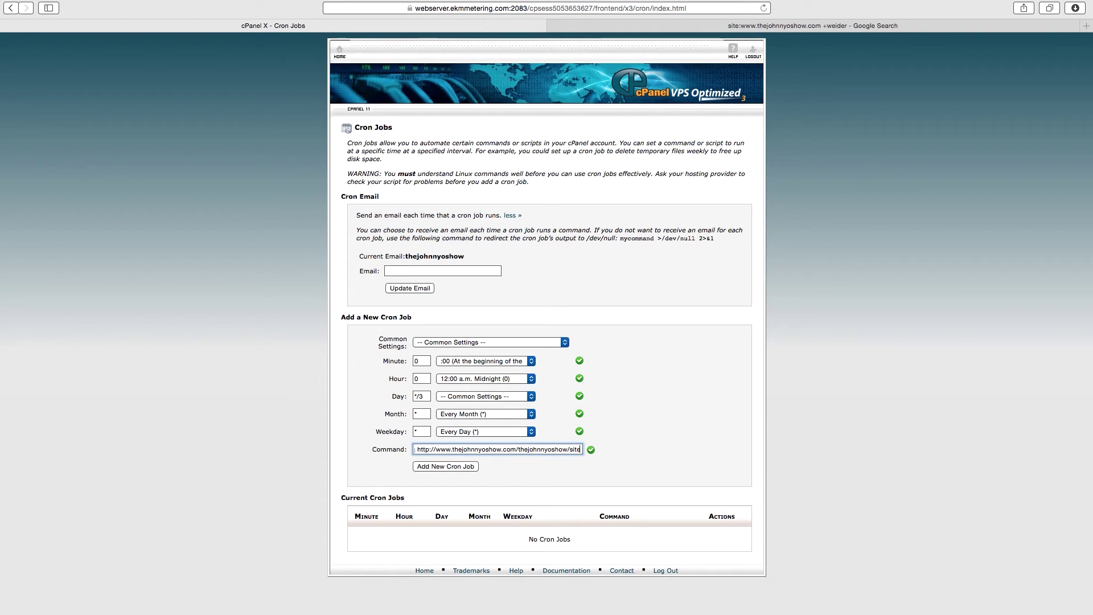
type("map.p")
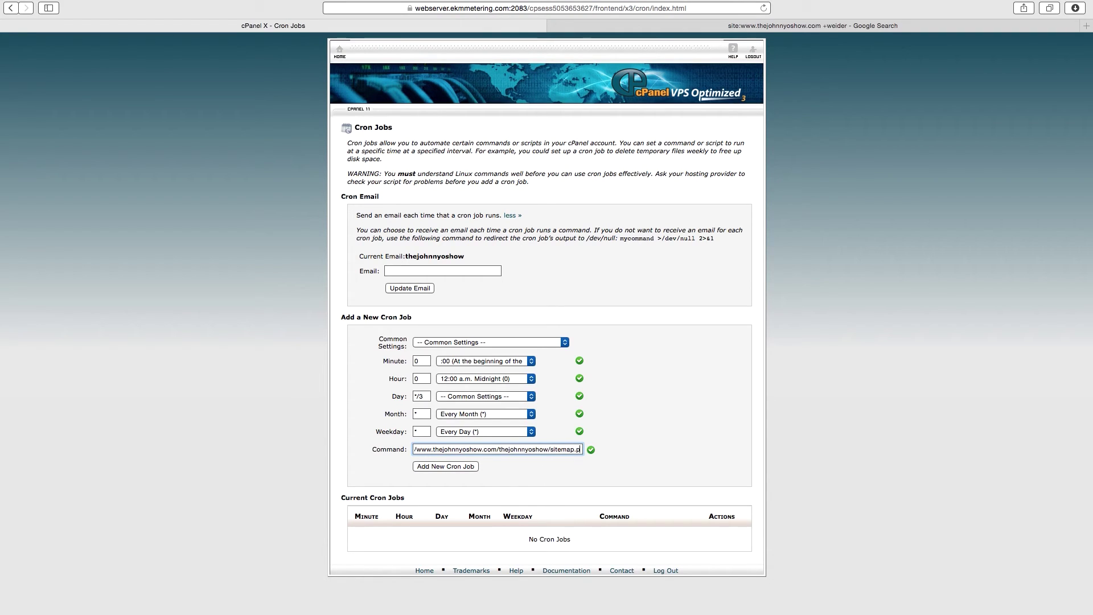
type("hp")
left_click(441, 466)
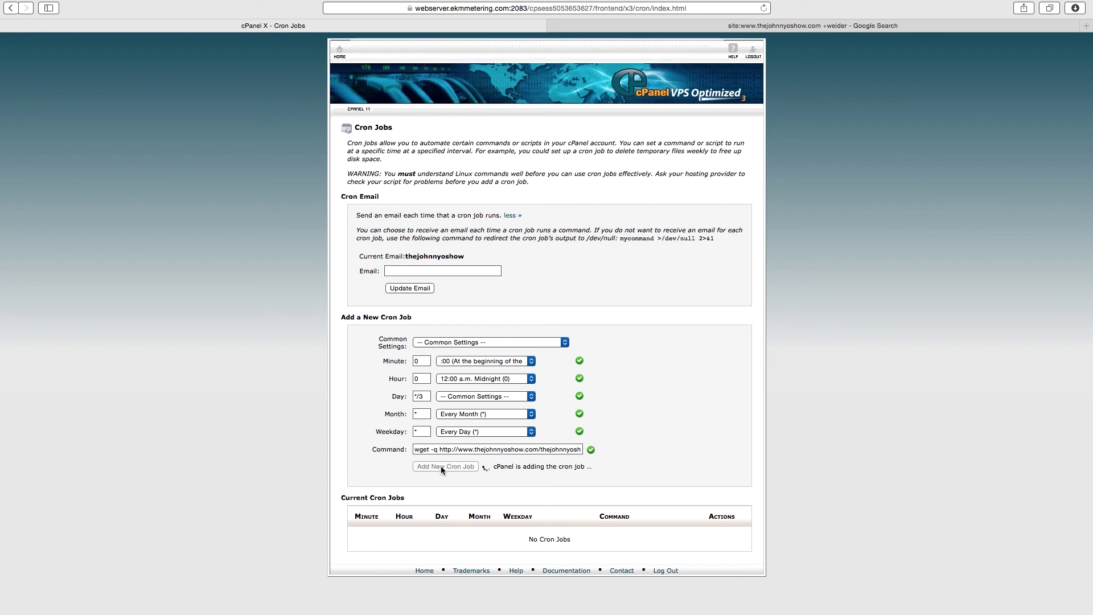